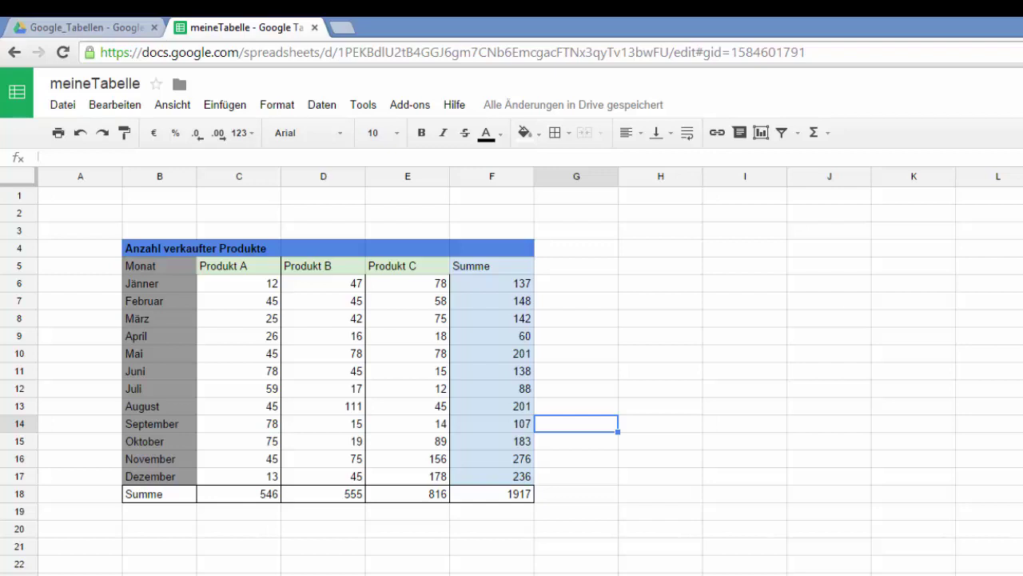
Insert one empty row above the Jänner row of the sales table
click(576, 353)
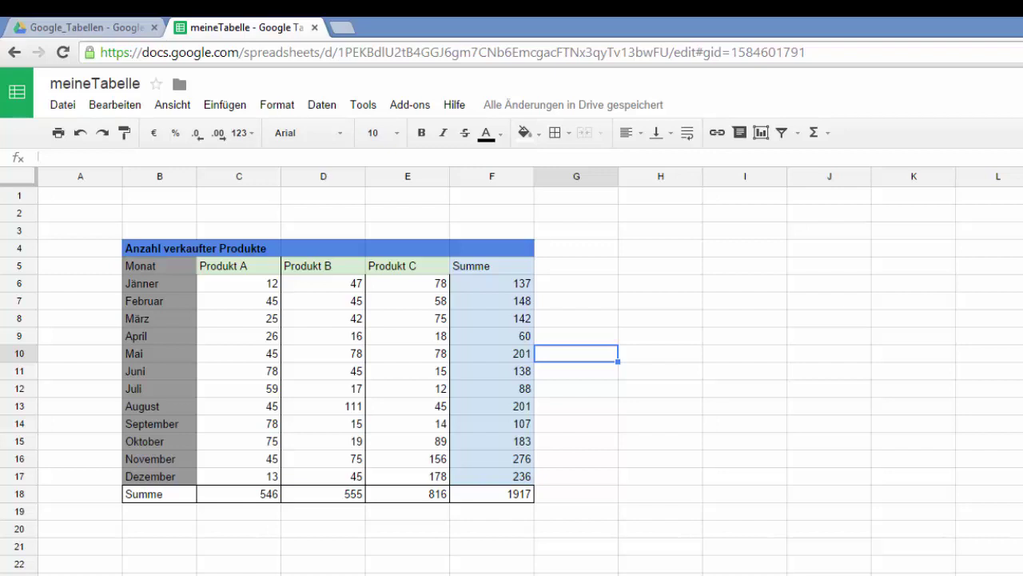
click(19, 283)
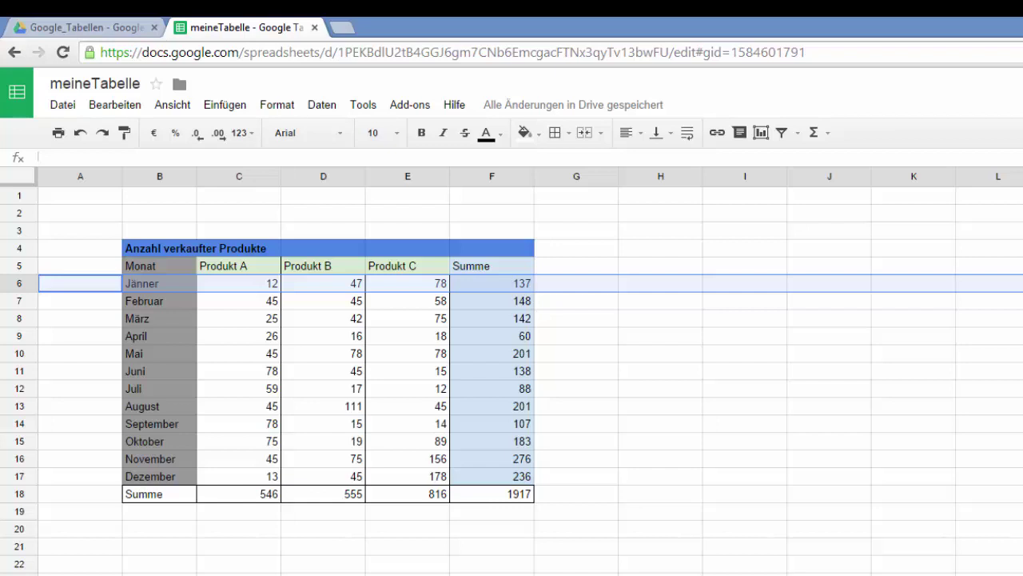
right_click(27, 290)
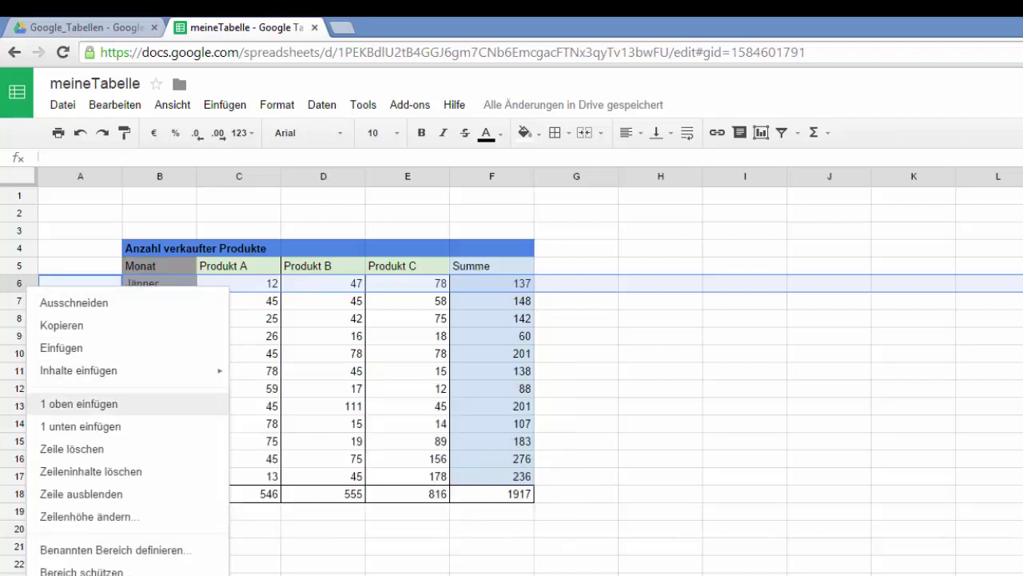
click(78, 404)
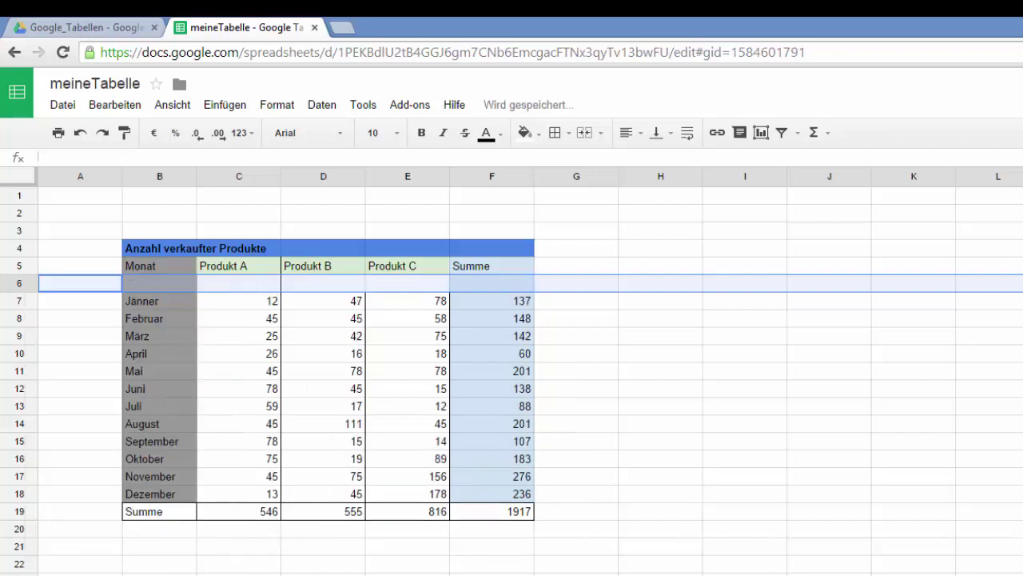
Label the new row "Produktionskosten" in cell B6 and widen column B to fit the text
click(159, 283)
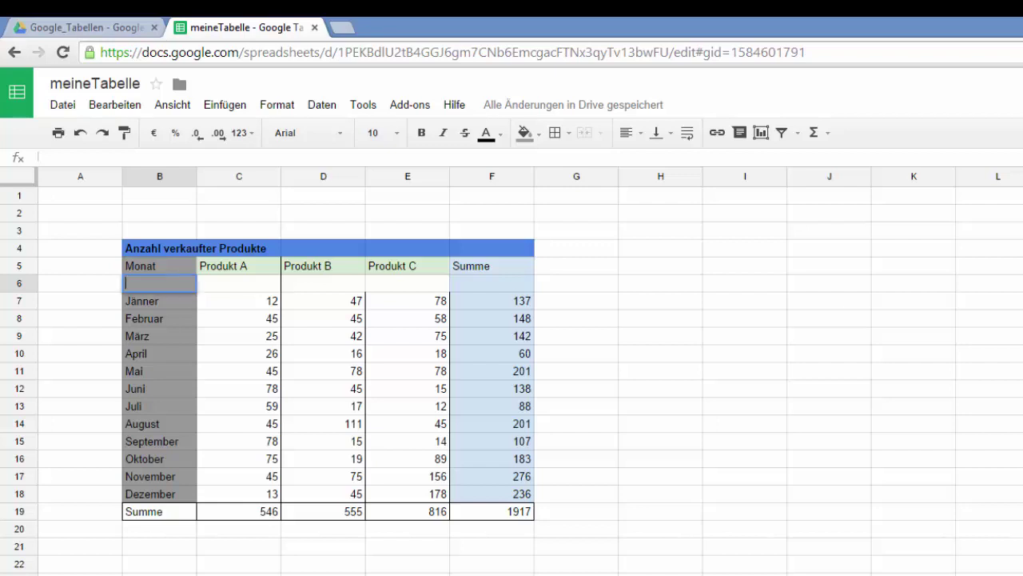
text(Pr)
text(odut)
text(ktionso)
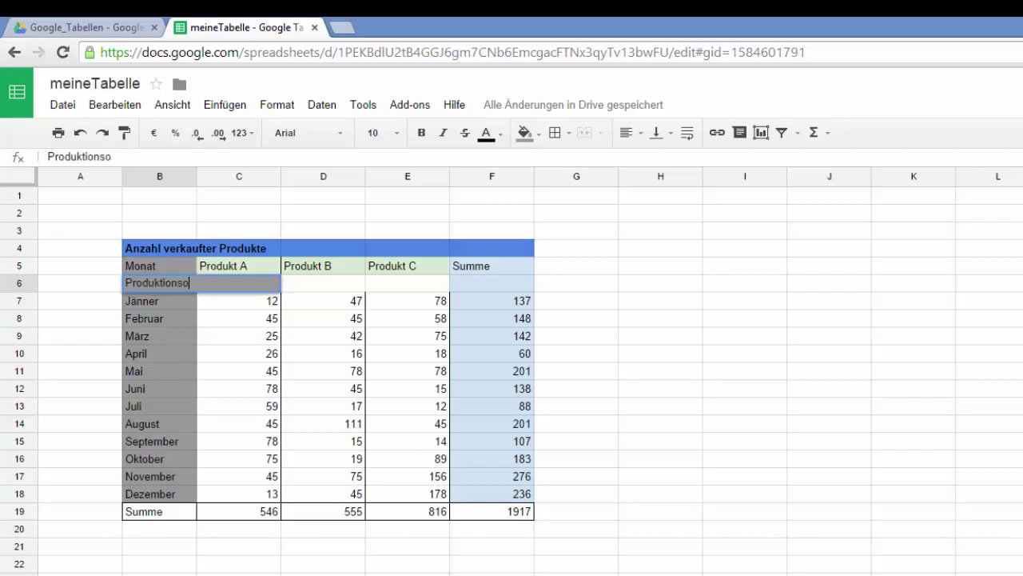
key(BackSpace)
key(BackSpace)
text(skosten)
click(80, 284)
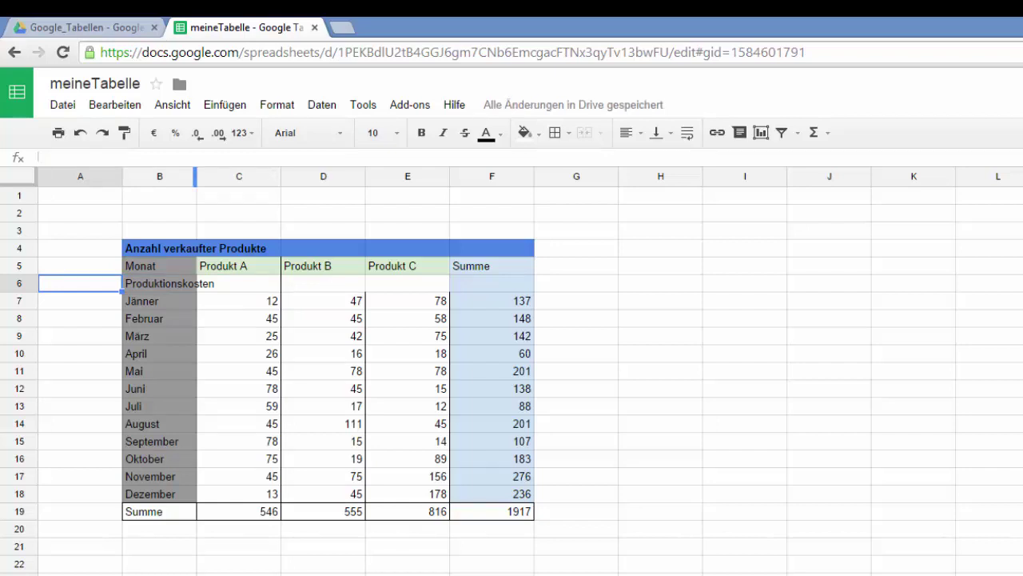
drag(195, 176, 269, 176)
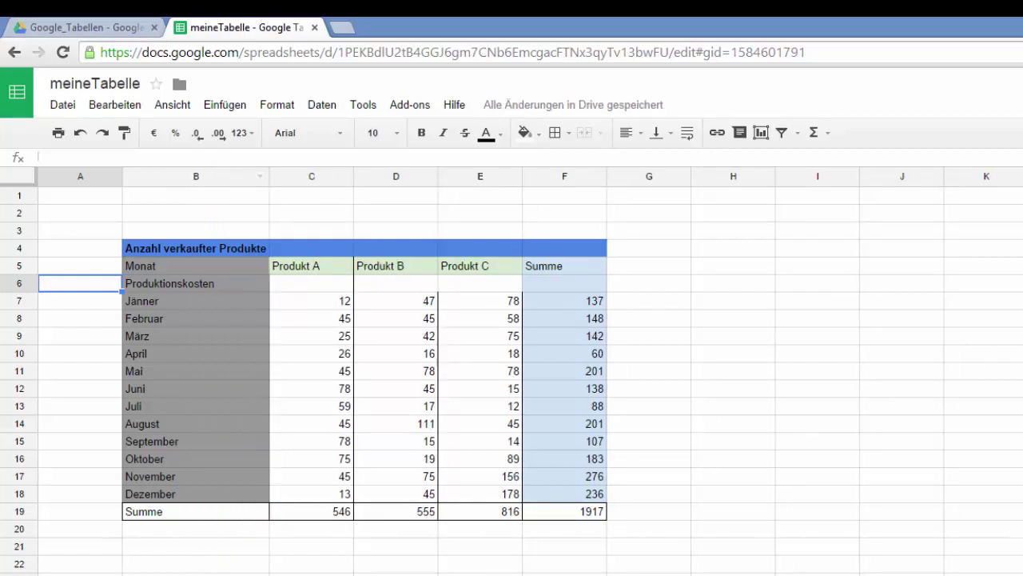
Enter the production costs 45 for Produkt A, 78 for Produkt B and 56 for Produkt C in row 6
click(312, 284)
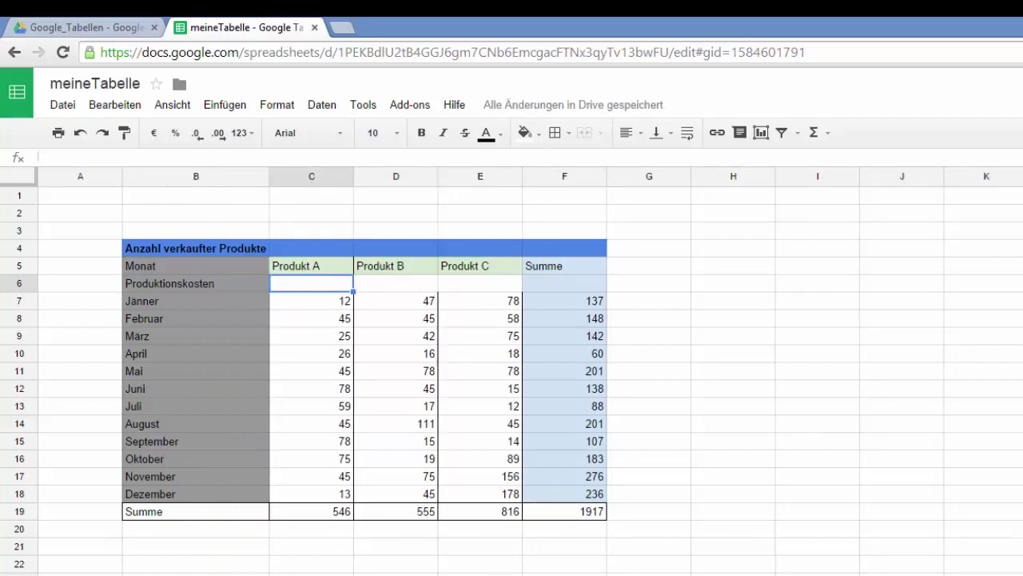
text(45)
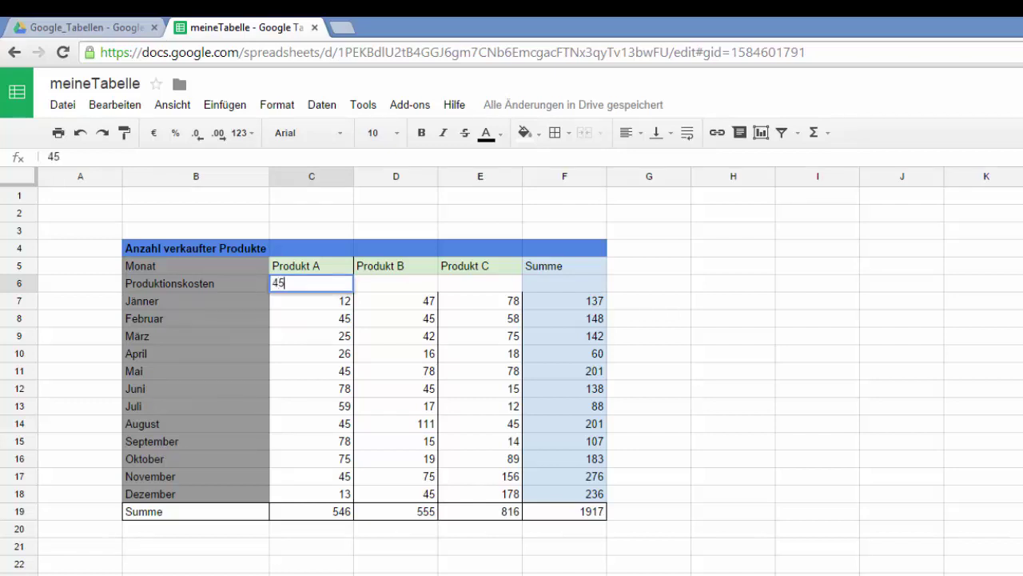
key(Return)
key(Up)
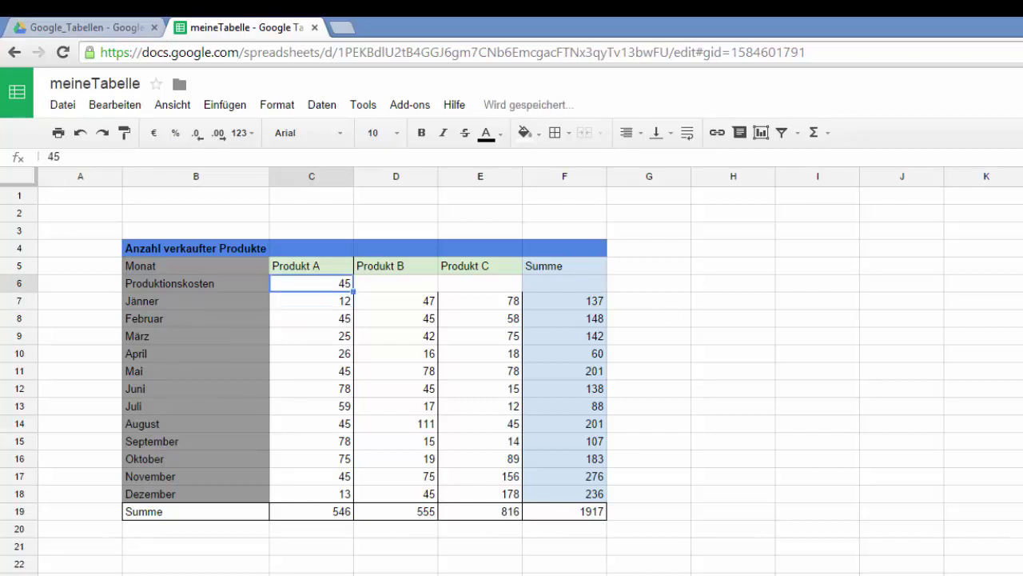
key(Right)
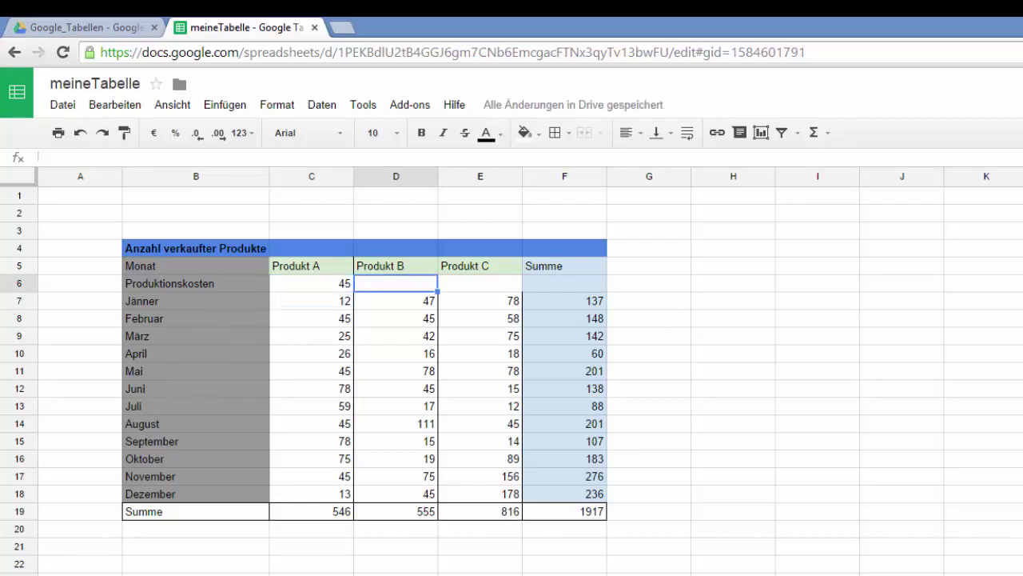
text(78)
key(Return)
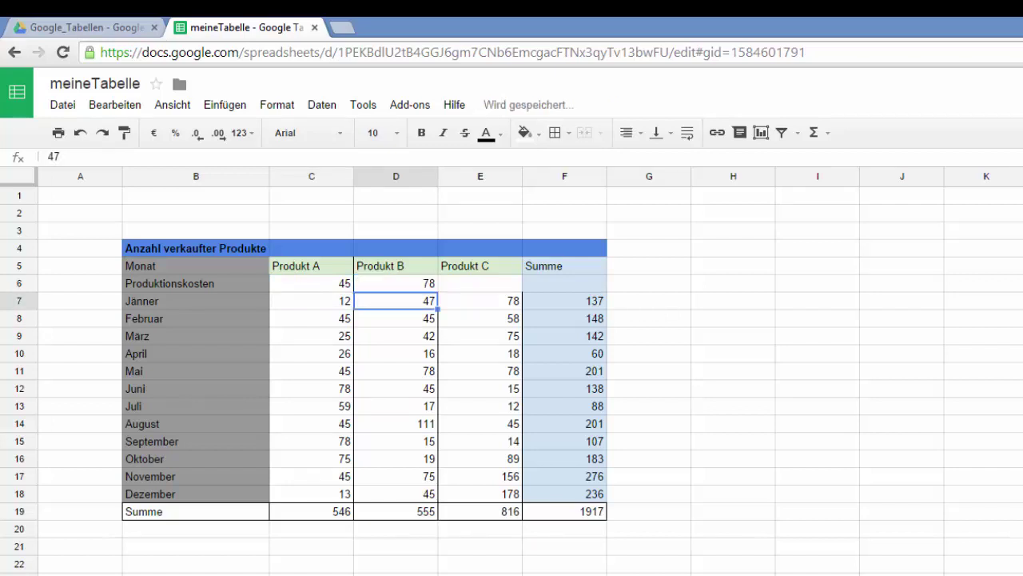
key(Right)
key(Up)
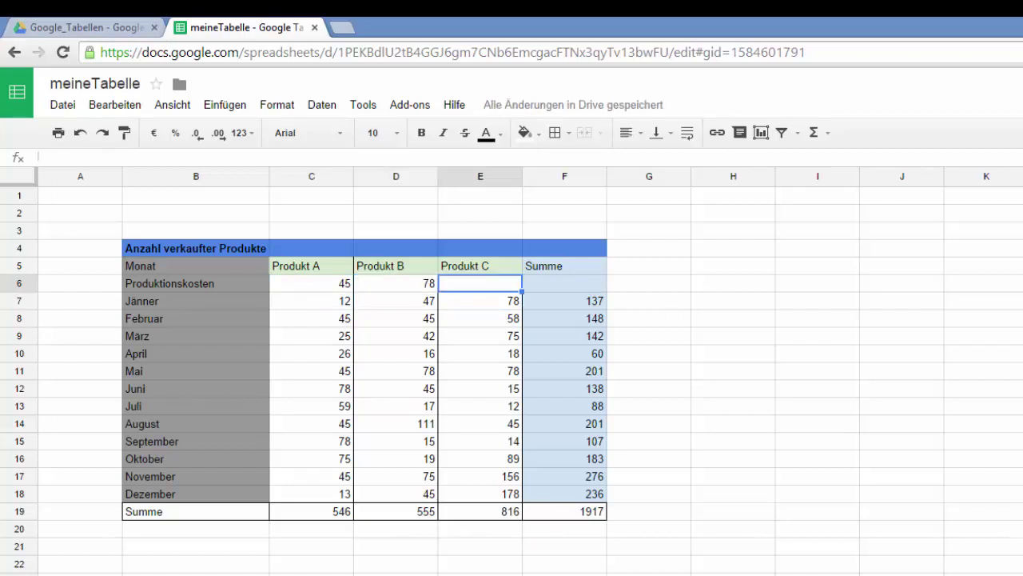
text(56)
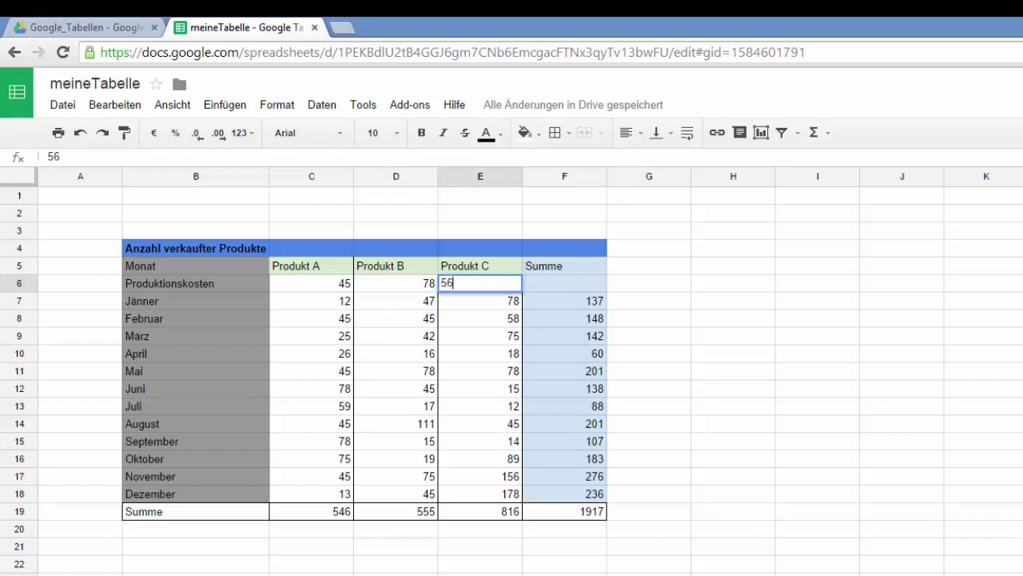
key(Return)
key(Up)
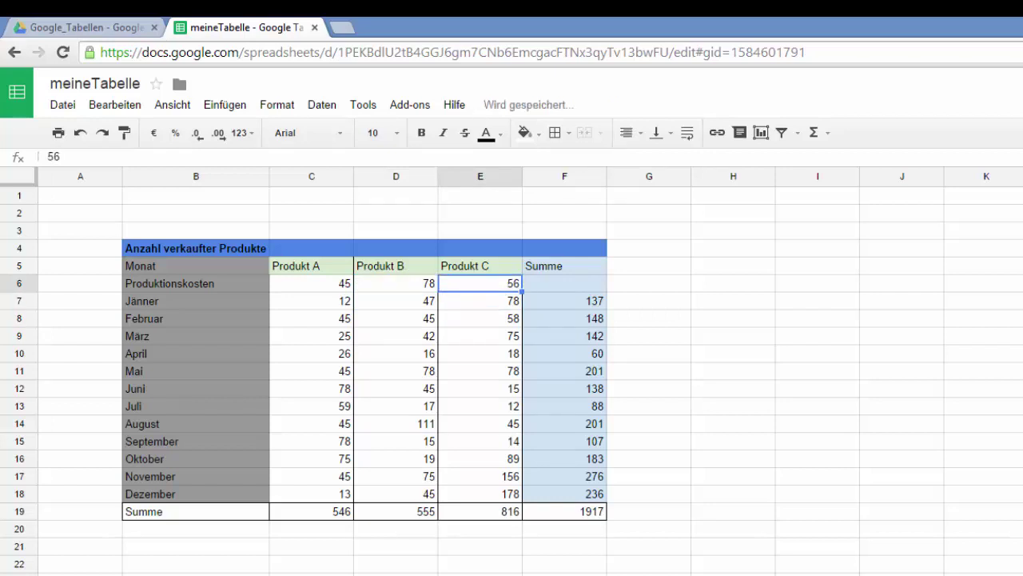
Format the Produkt A production cost in cell C6 as currency (Währung)
key(Left)
key(Left)
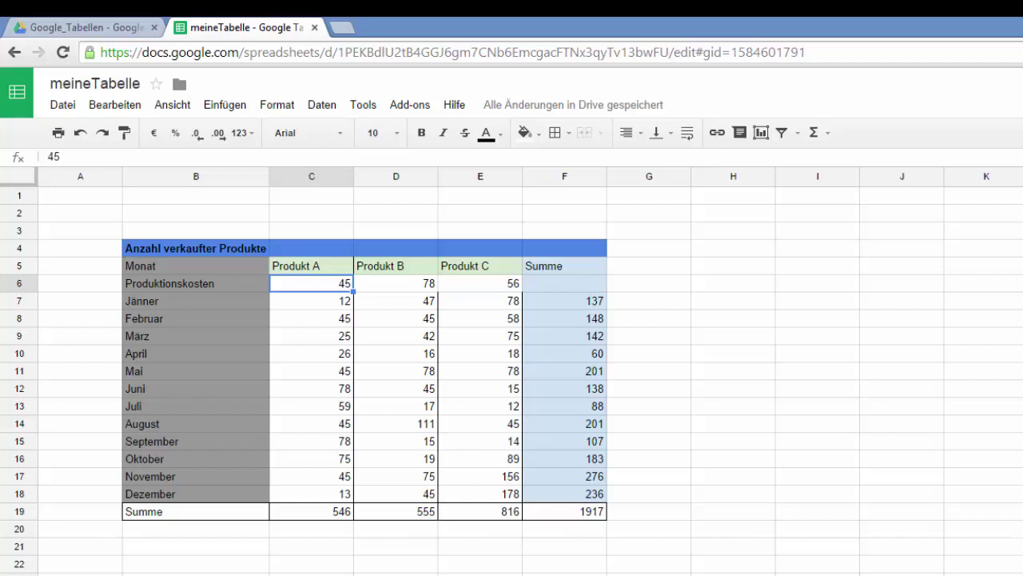
right_click(295, 289)
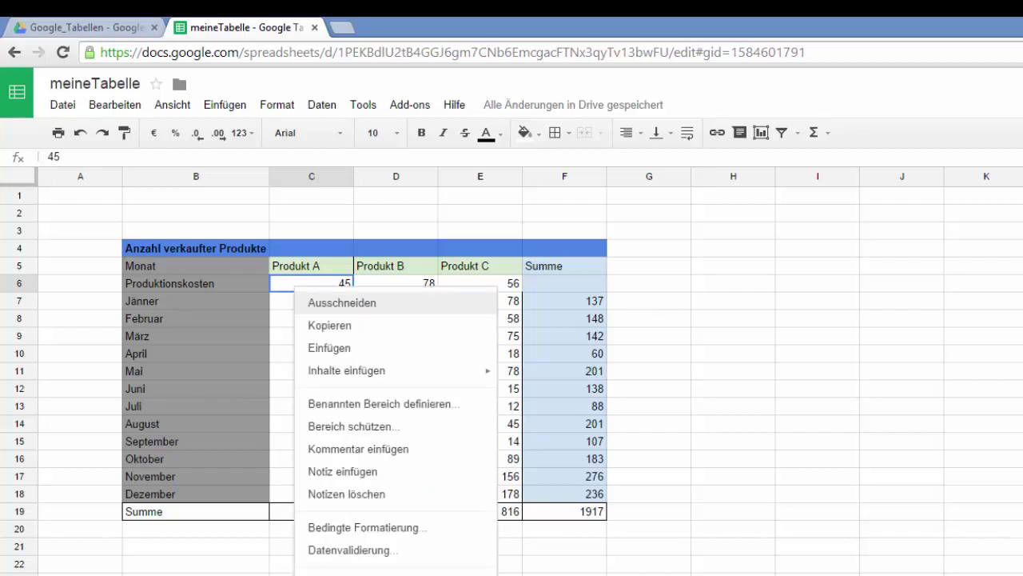
key(Escape)
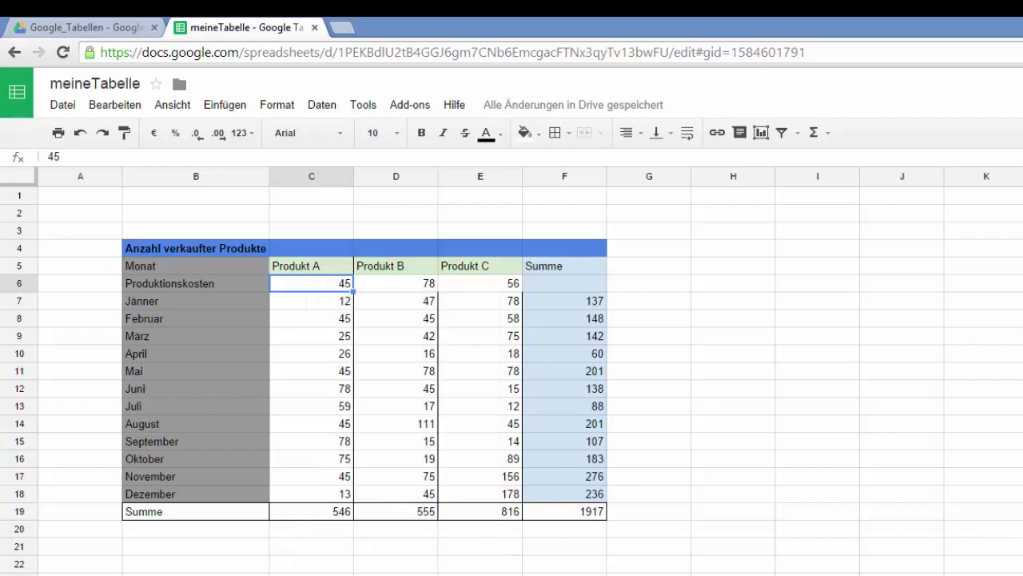
click(277, 104)
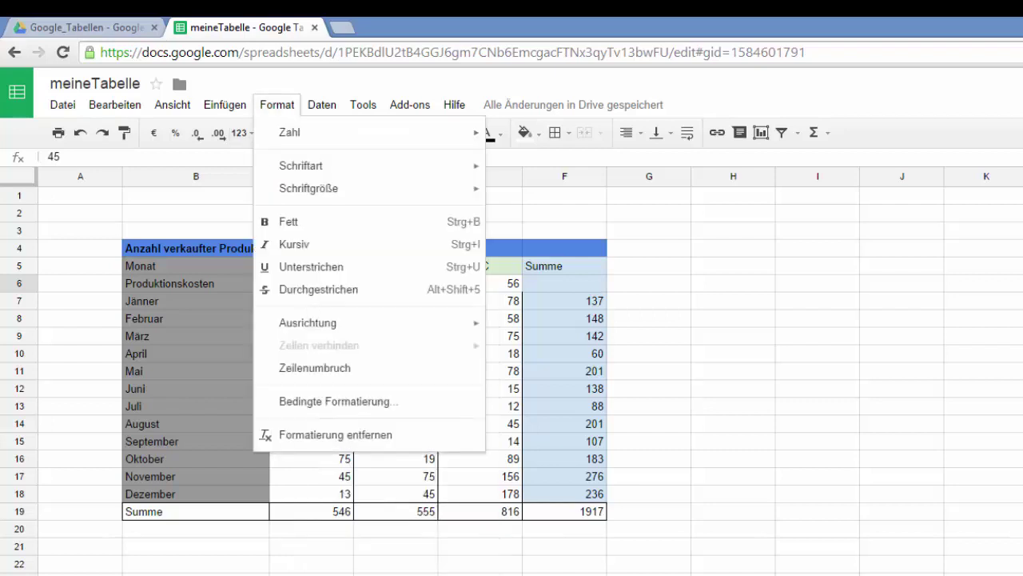
mouse_move(289, 132)
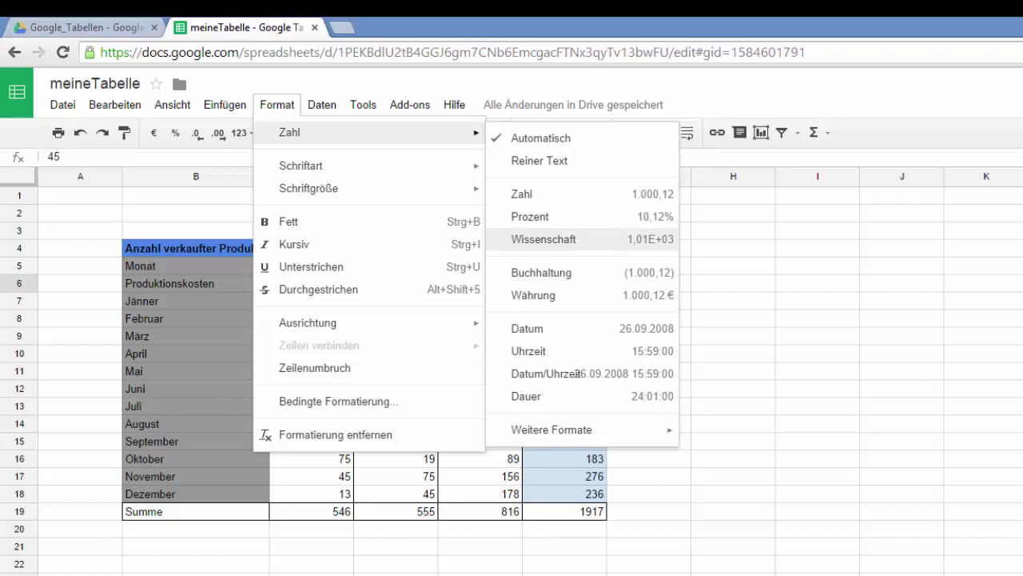
click(533, 295)
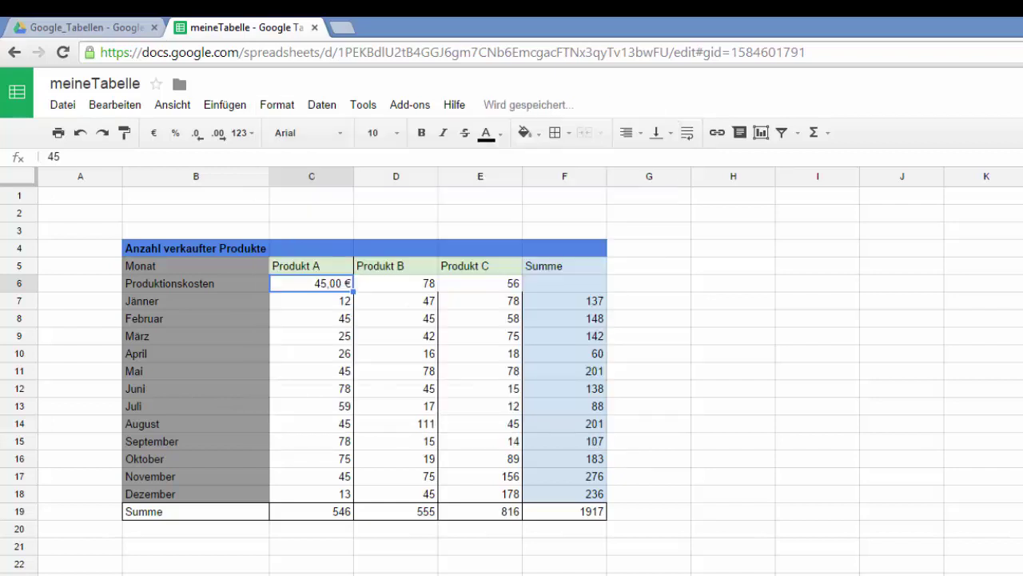
Apply the Währung currency format to the Produkt B and Produkt C production costs in D6 and E6
click(395, 284)
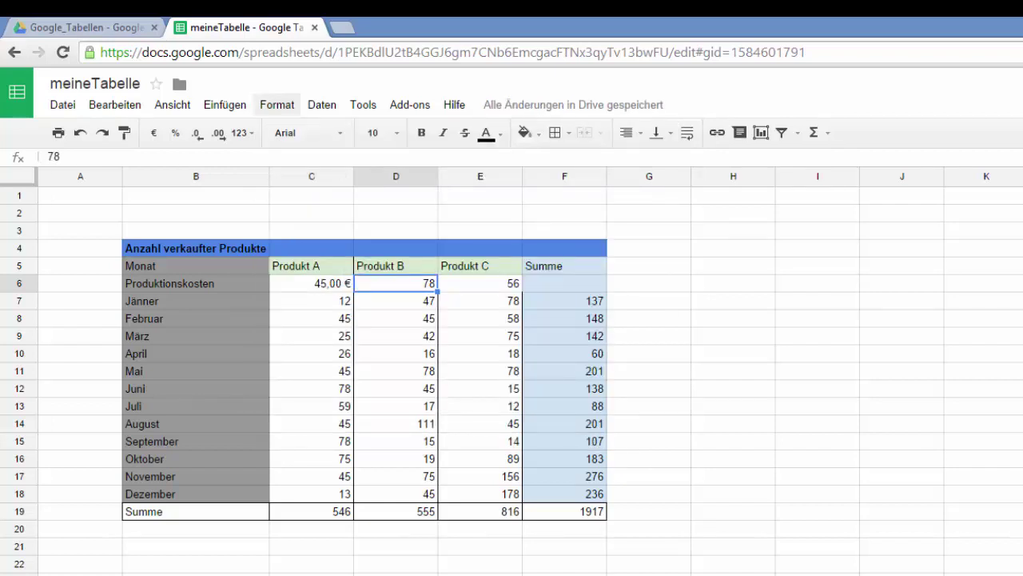
click(276, 105)
mouse_move(289, 132)
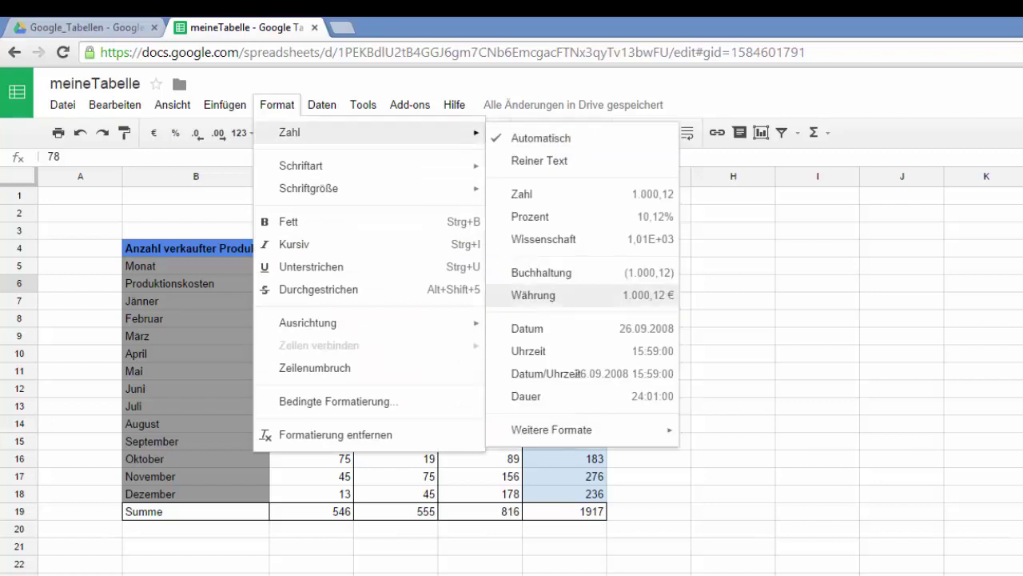
click(533, 295)
click(480, 284)
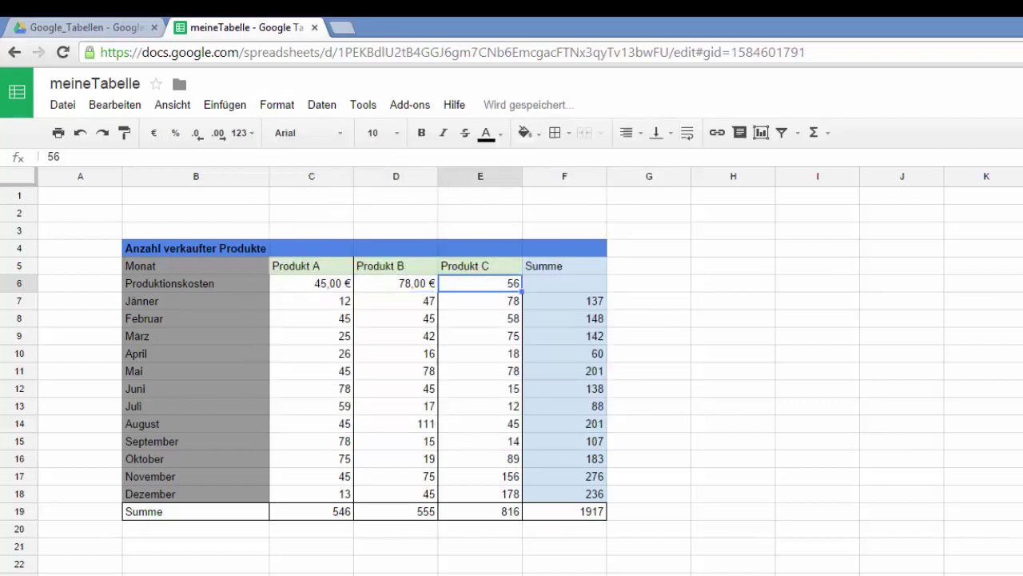
click(277, 104)
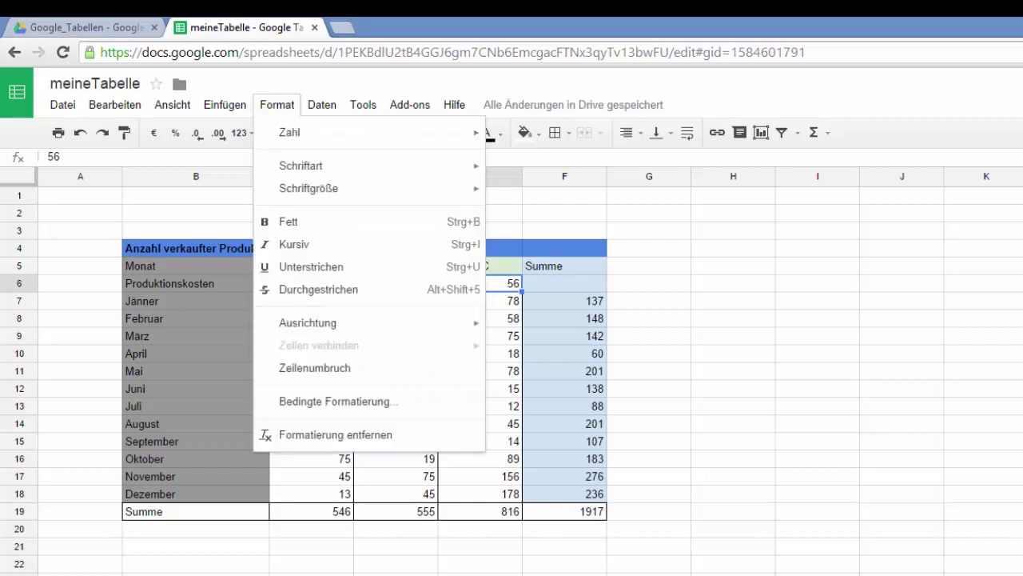
mouse_move(304, 132)
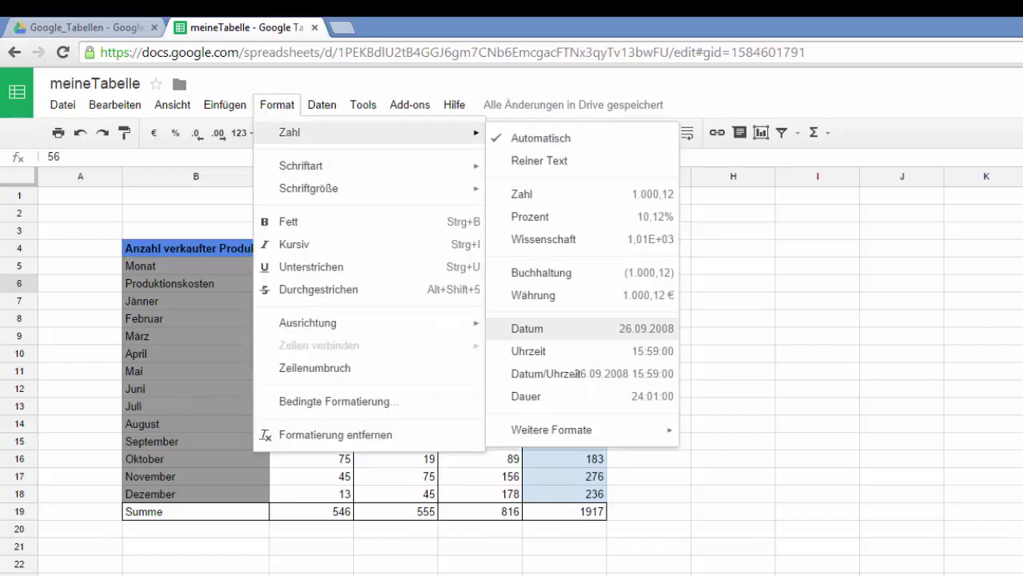
click(544, 295)
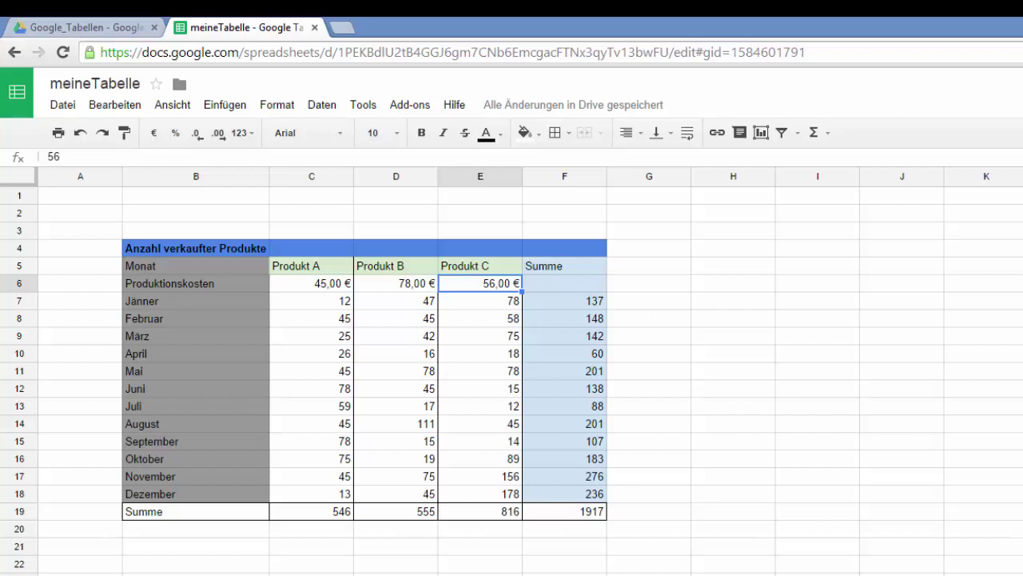
Insert one empty column to the right of Produkt A and another to the right of Produkt B
click(312, 176)
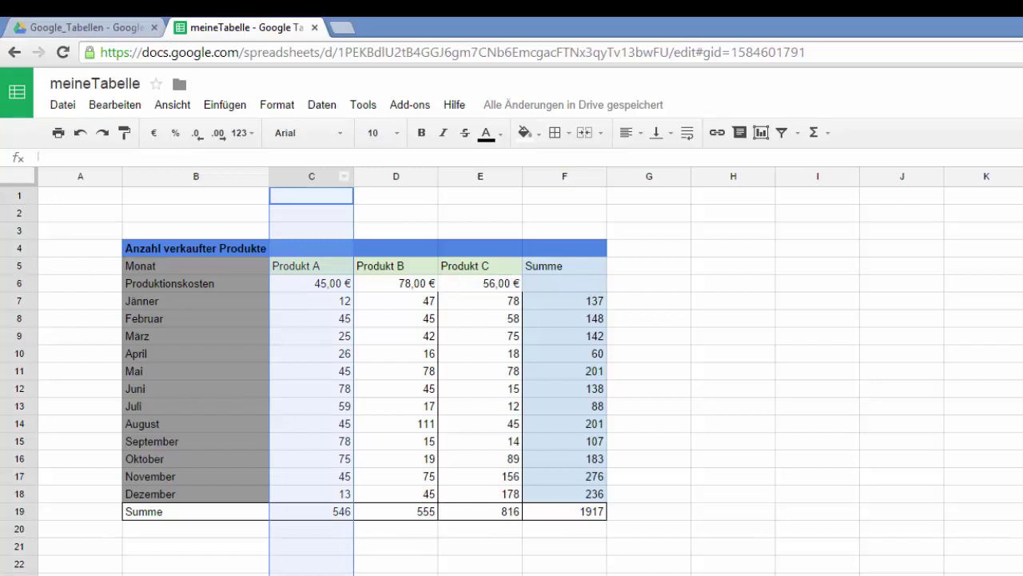
click(345, 175)
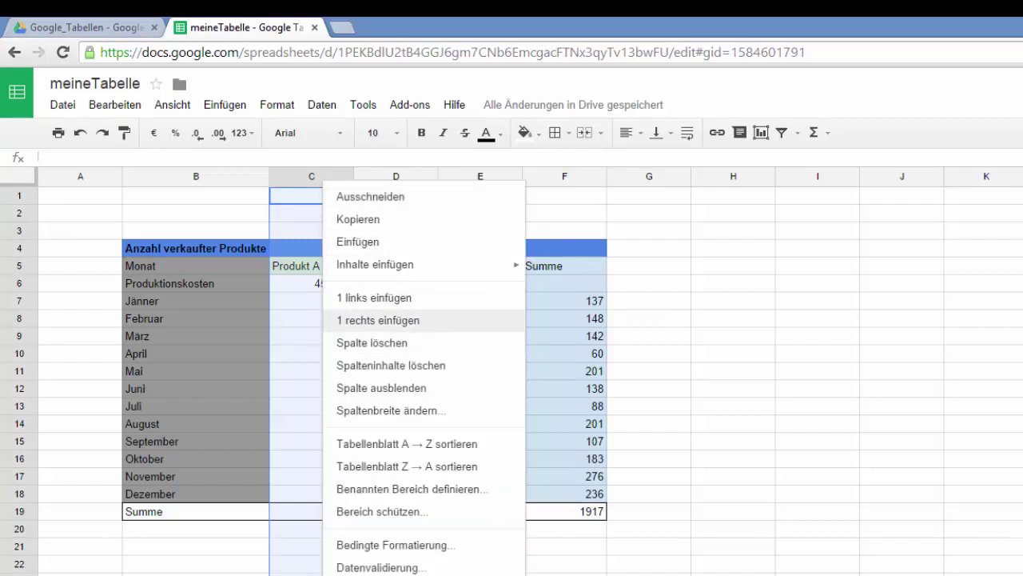
click(378, 320)
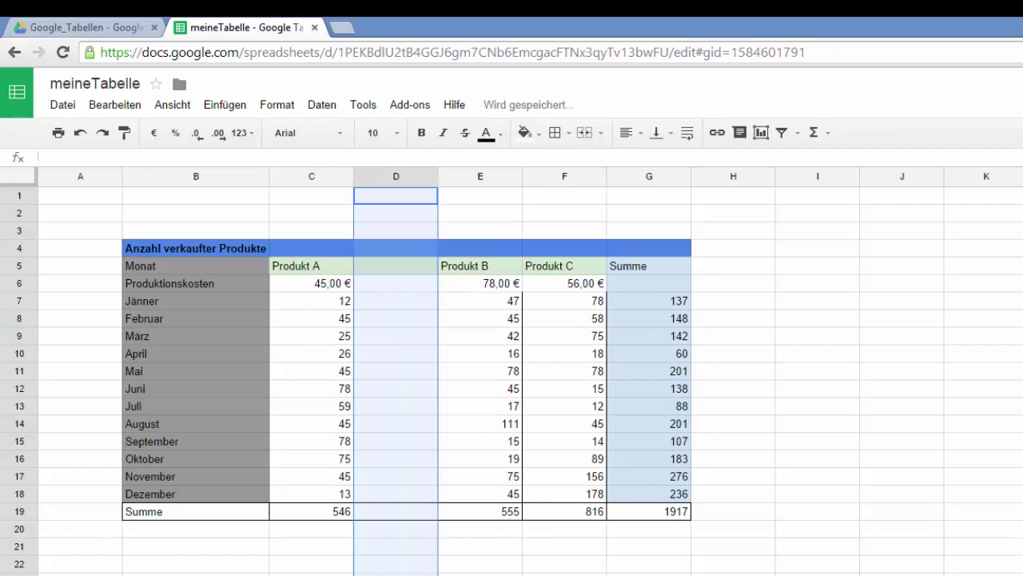
click(481, 175)
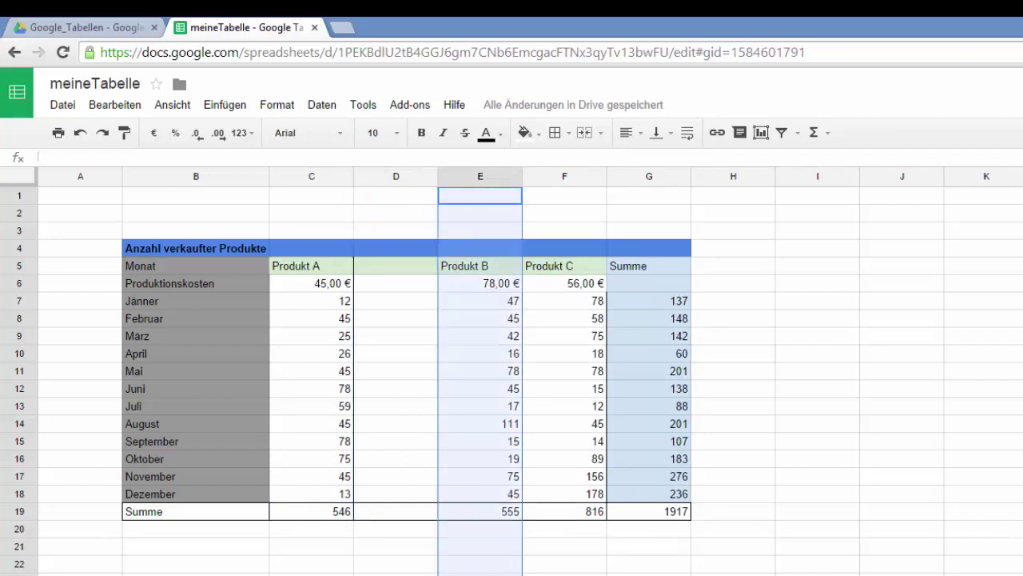
right_click(487, 177)
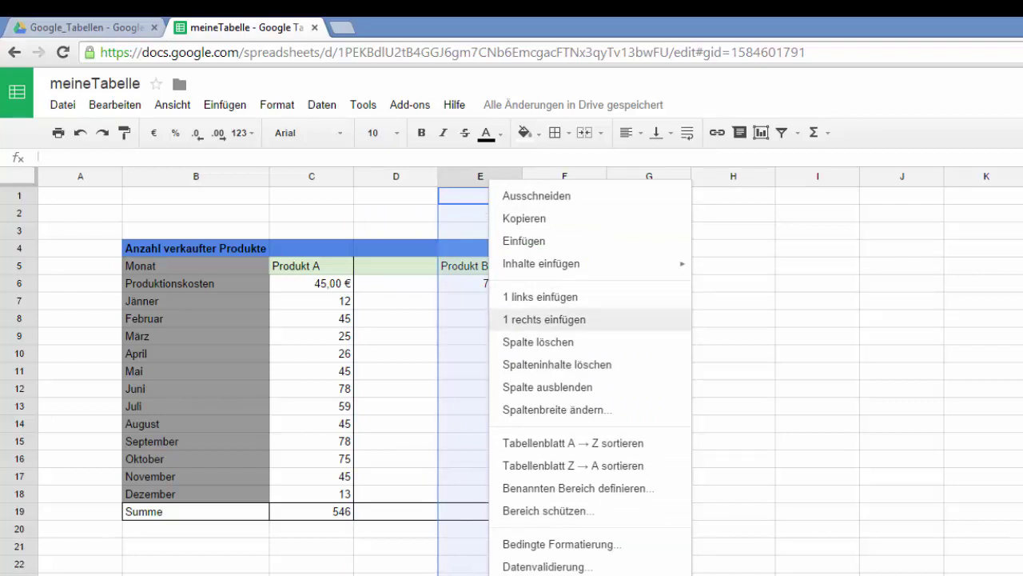
click(543, 319)
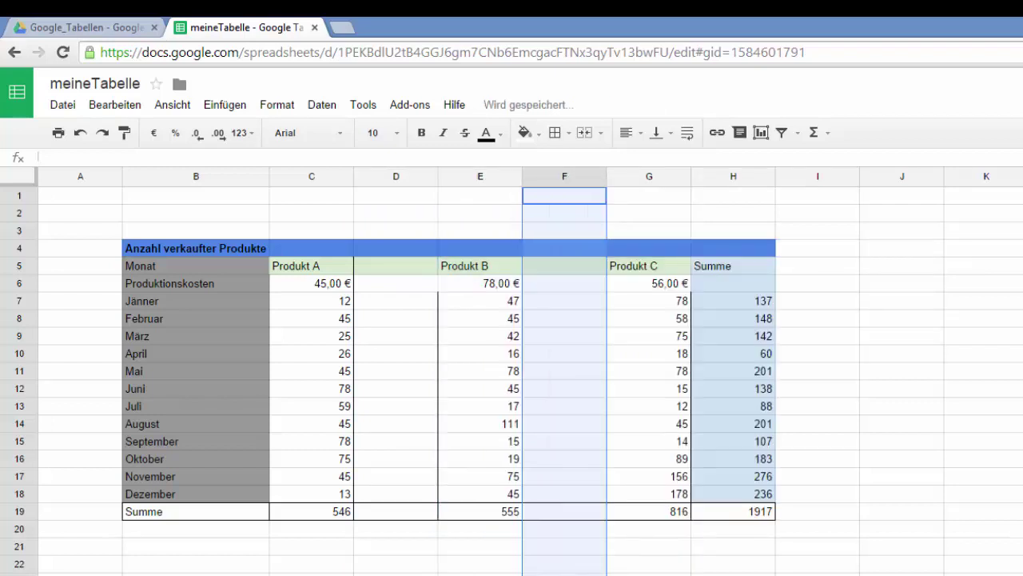
Insert one empty column to the right of the Produkt C column
click(649, 176)
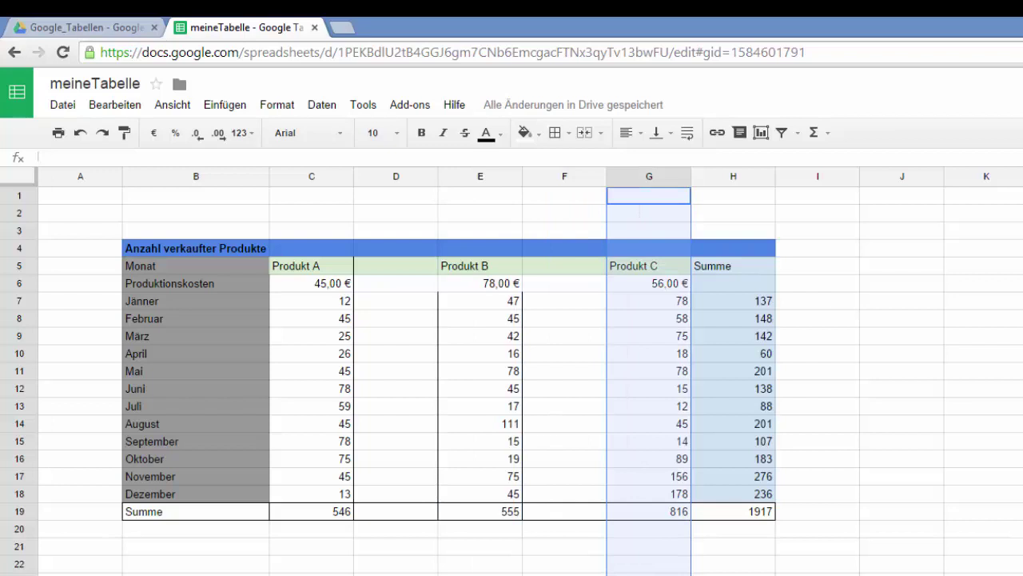
right_click(652, 177)
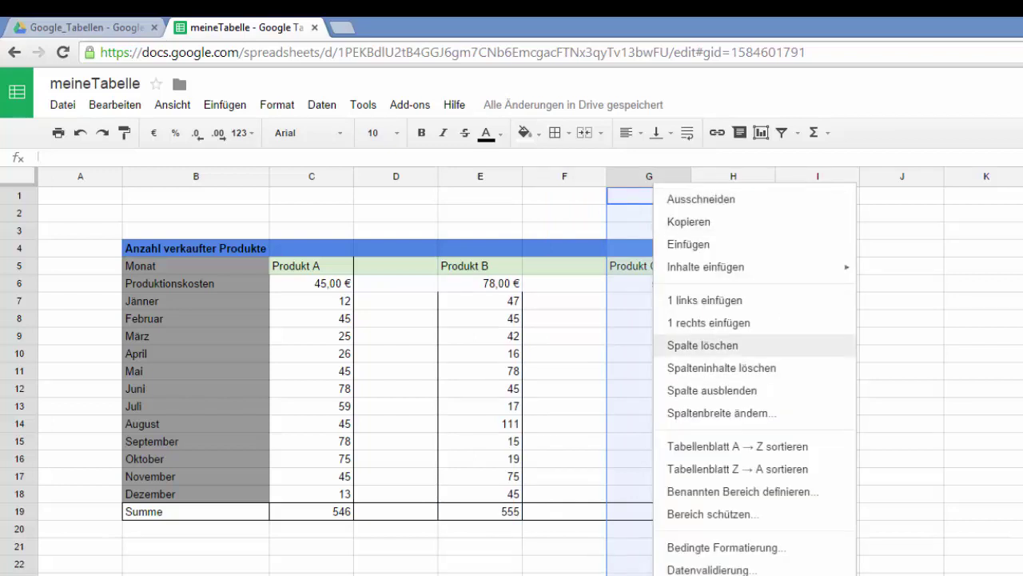
click(709, 322)
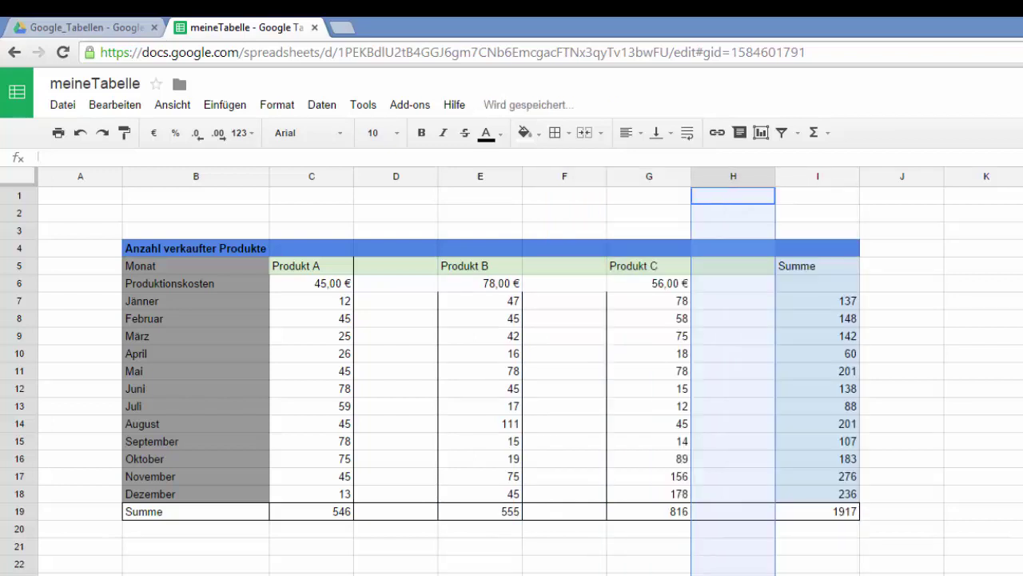
Enter the formula =C6*C7 in D7 to calculate Produkt A's production costs for Jänner
click(396, 301)
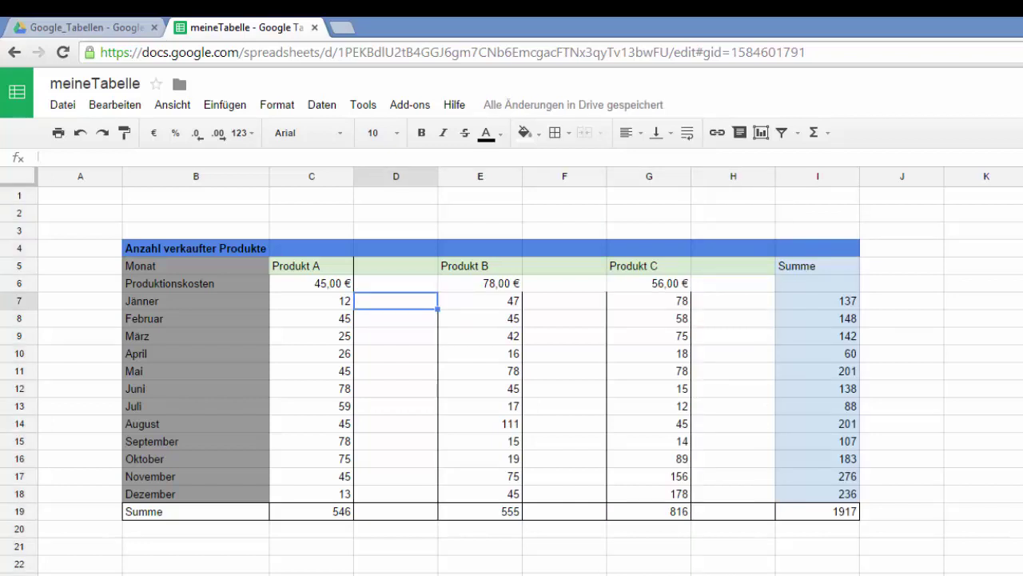
text(=)
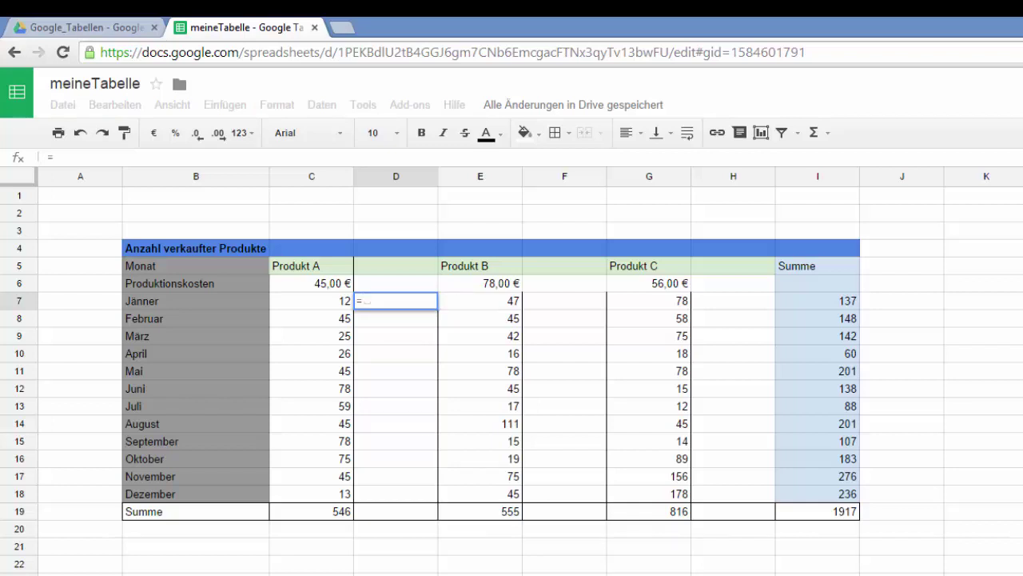
click(311, 284)
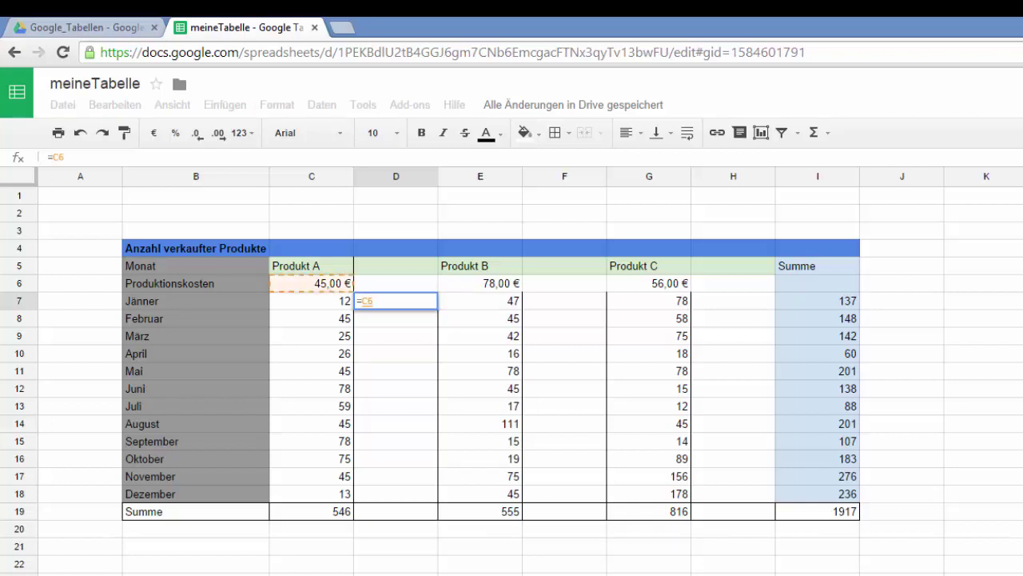
text(*)
click(312, 301)
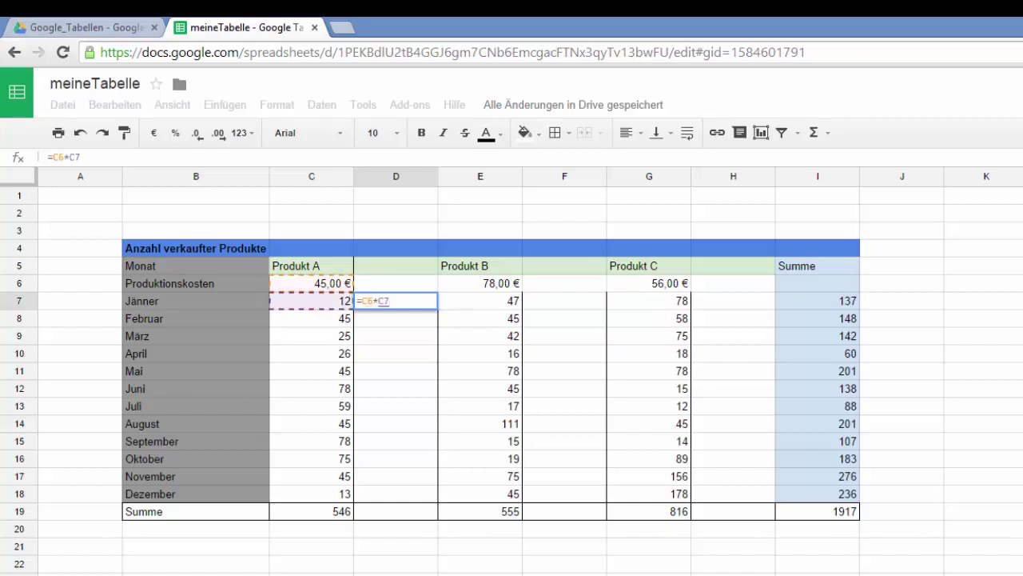
key(Return)
click(396, 301)
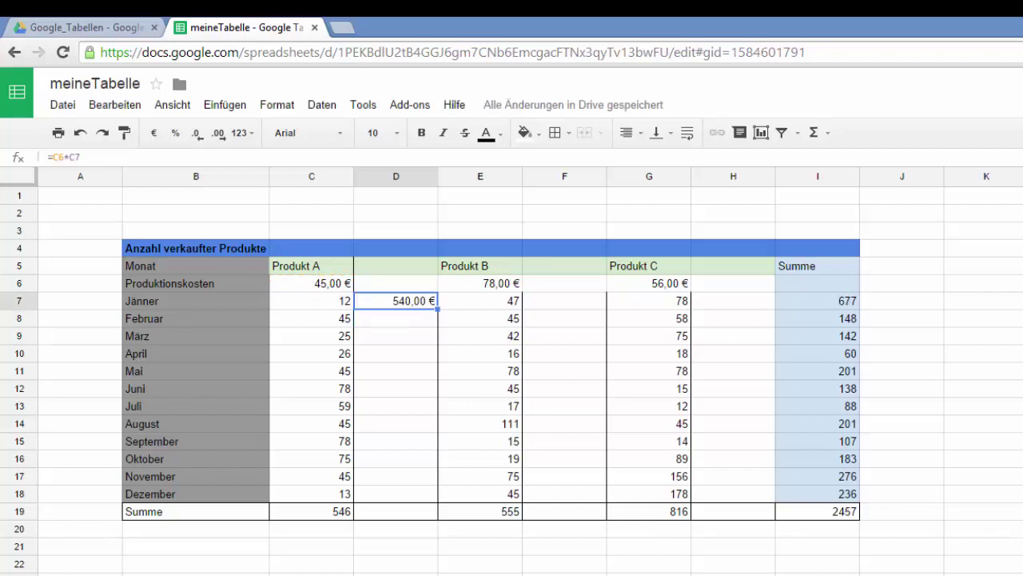
Fill the Jänner cost formula from D7 down to D9 and inspect the cell references in the copies
click(396, 319)
click(396, 301)
drag(438, 320, 438, 339)
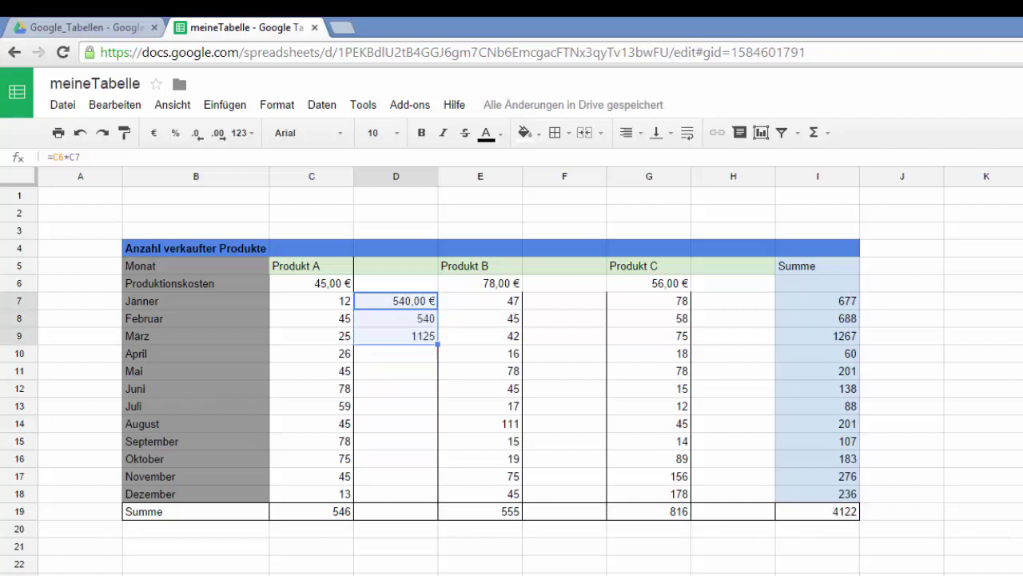
click(396, 337)
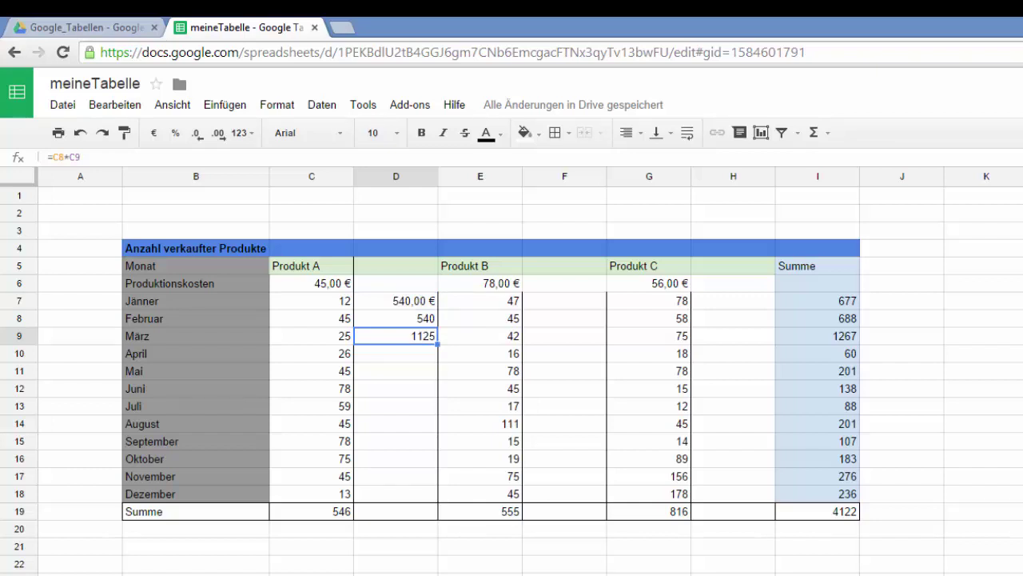
click(397, 319)
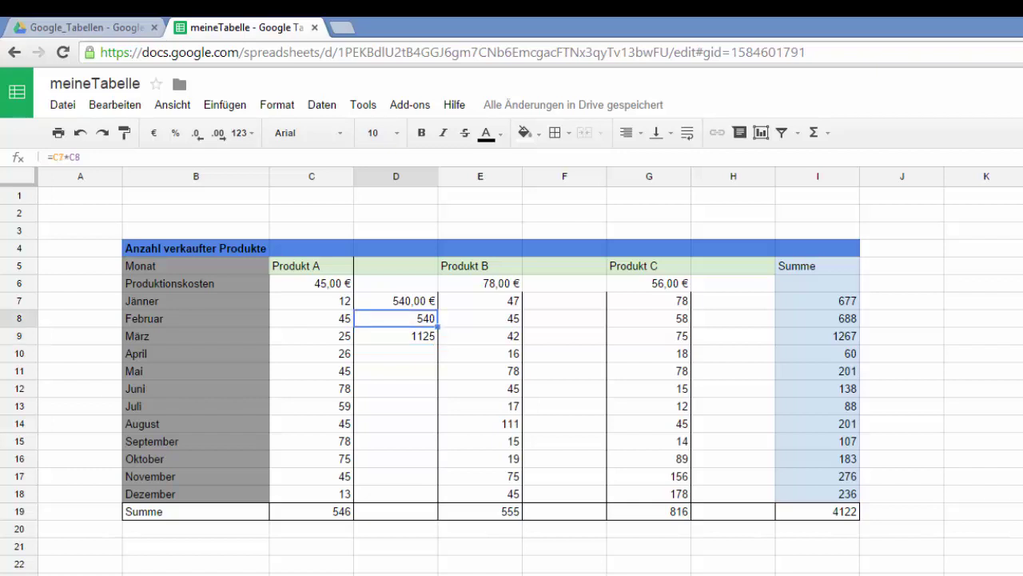
click(397, 336)
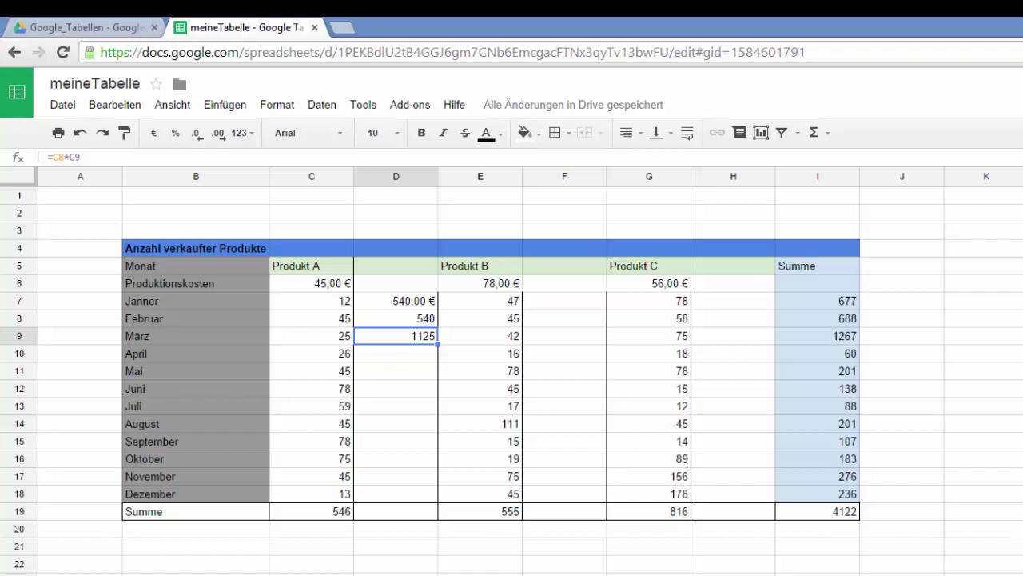
Delete the copied formulas from cells D9 and D8
key(Delete)
click(395, 318)
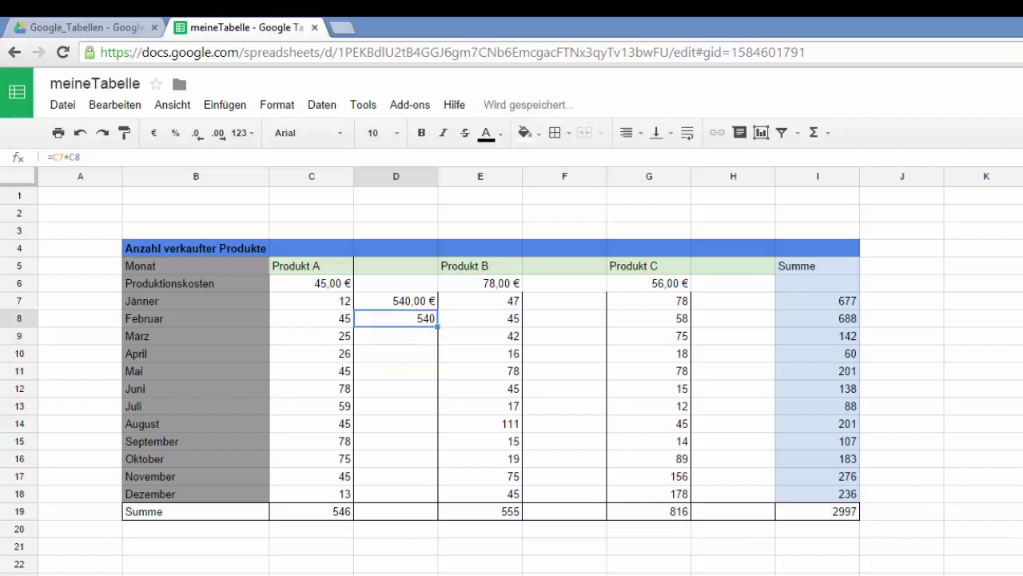
key(Delete)
Make the production cost reference in D7 absolute so the formula reads =$C$6*C7
click(395, 302)
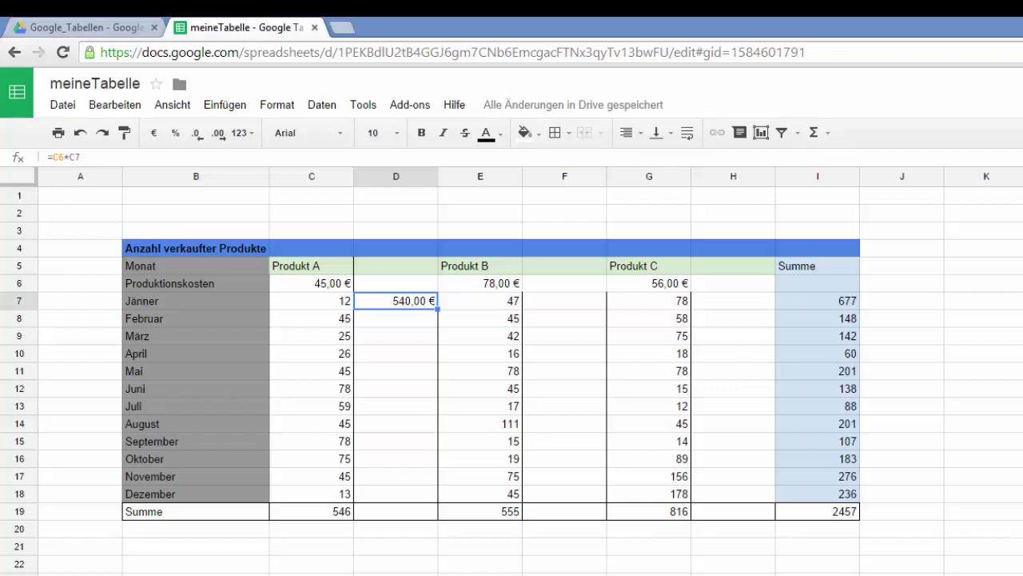
click(312, 301)
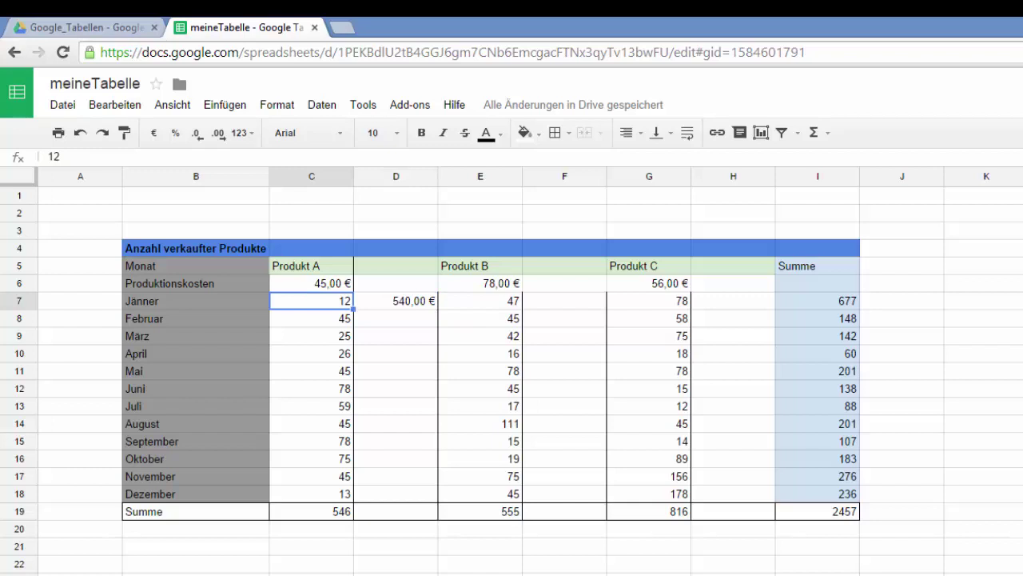
click(396, 301)
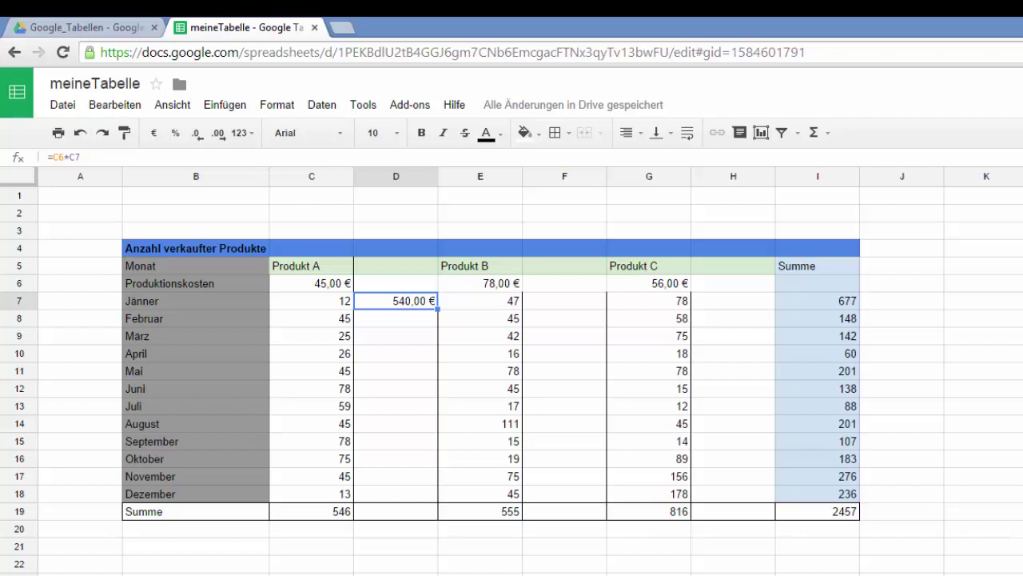
click(312, 283)
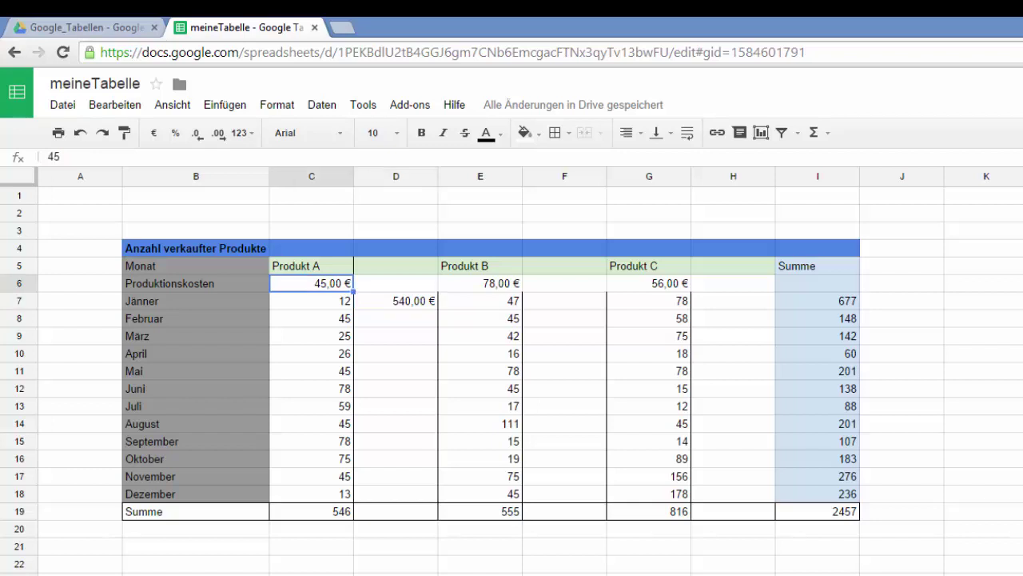
click(396, 301)
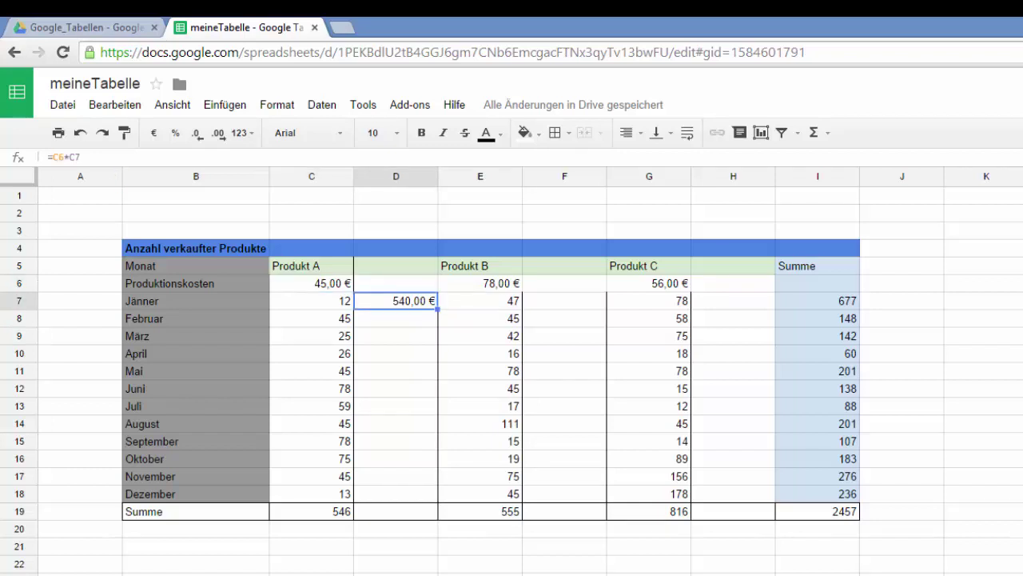
click(53, 158)
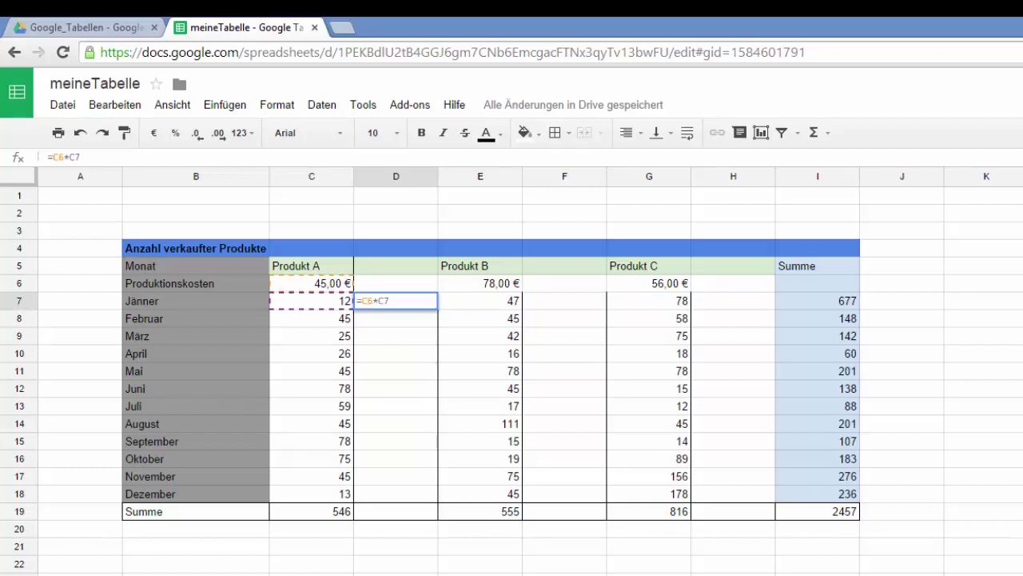
text($)
key(Right)
text($)
key(Return)
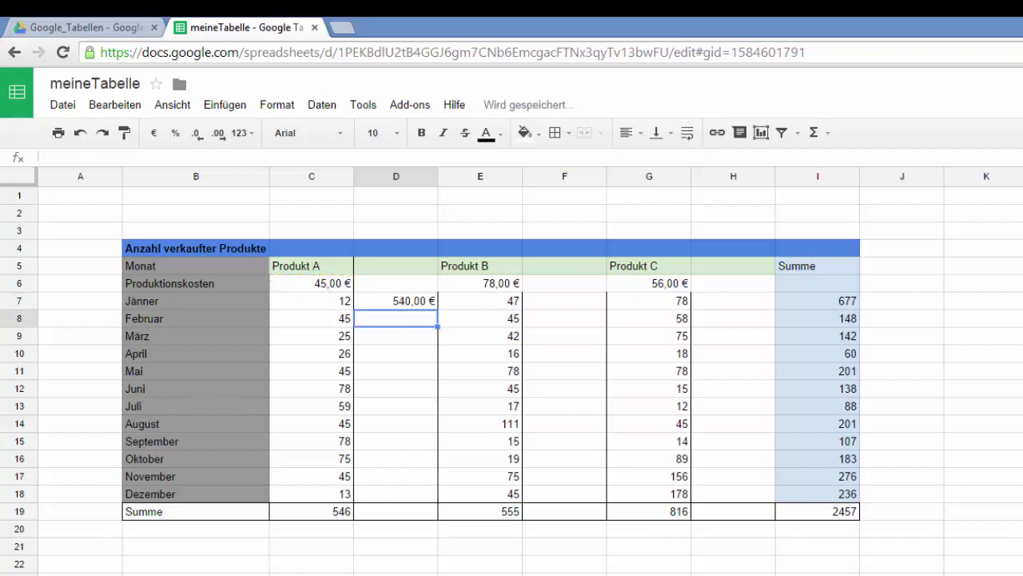
Fill the Produkt A cost formula from D7 down to Dezember in D18 and check the copied references
click(395, 301)
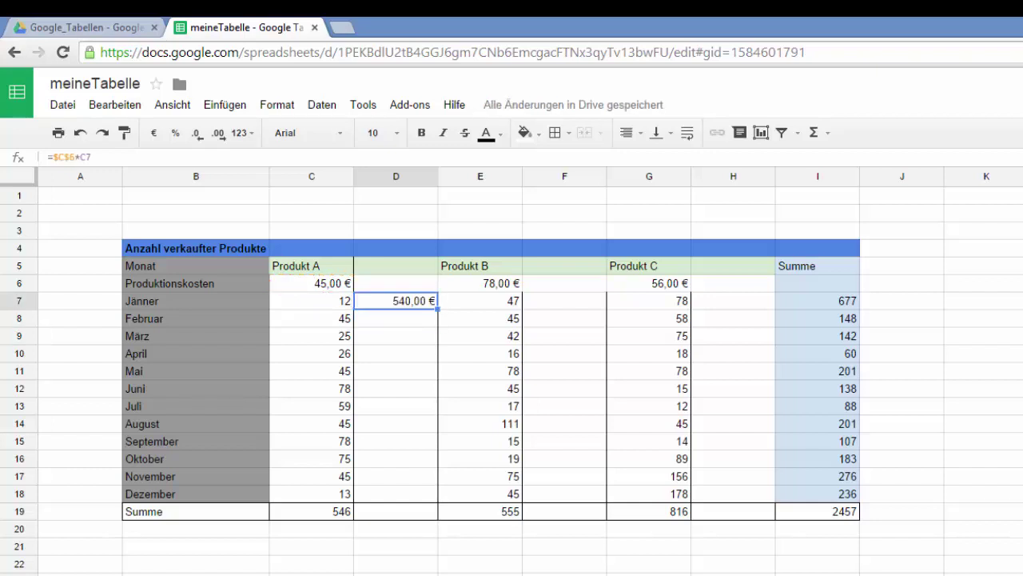
drag(437, 309, 416, 494)
click(396, 371)
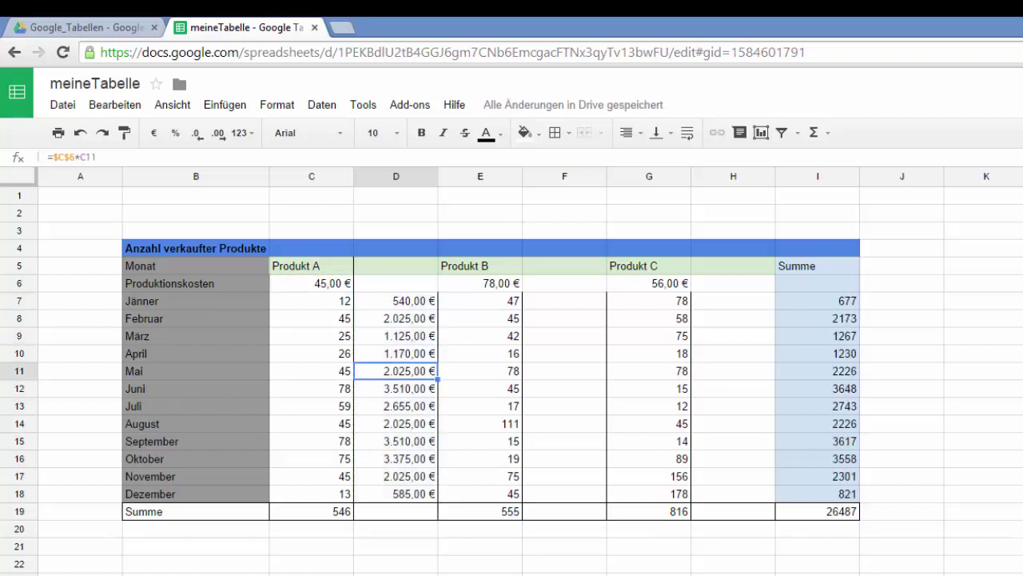
click(395, 318)
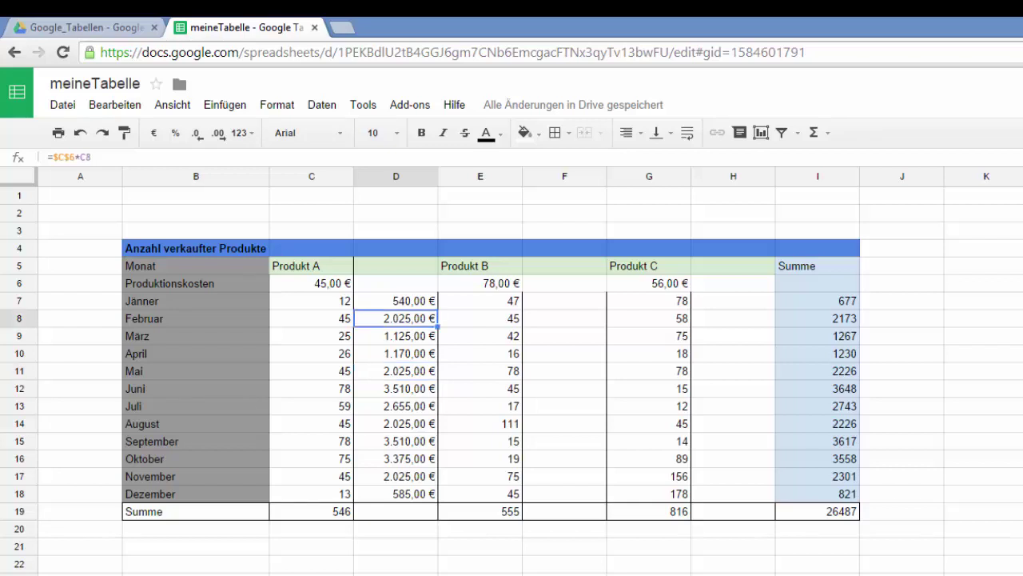
Enter the formula =E7*$E$6 in F7 to calculate Produkt B's production costs for Jänner
click(565, 301)
text(=)
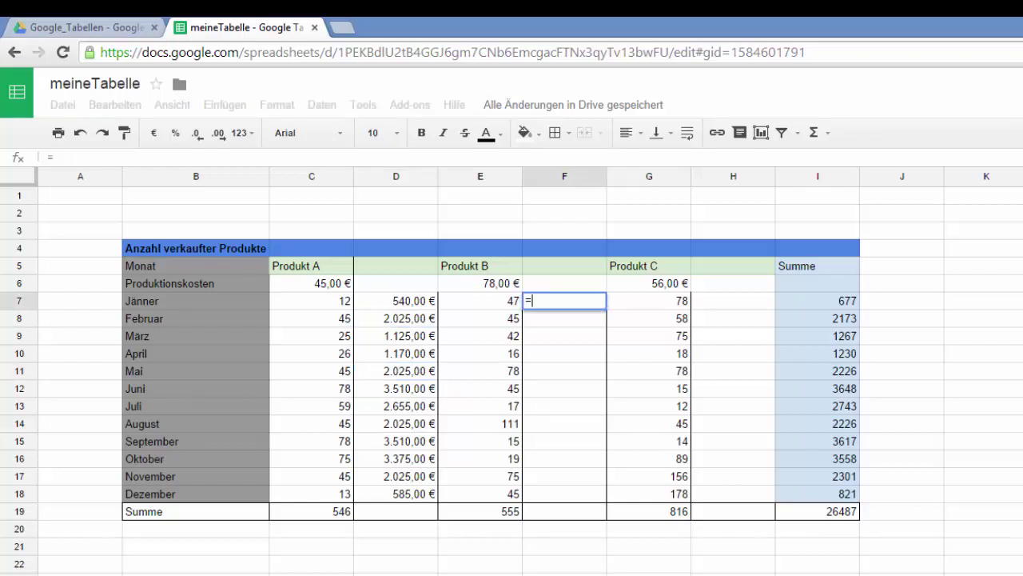
key(Left)
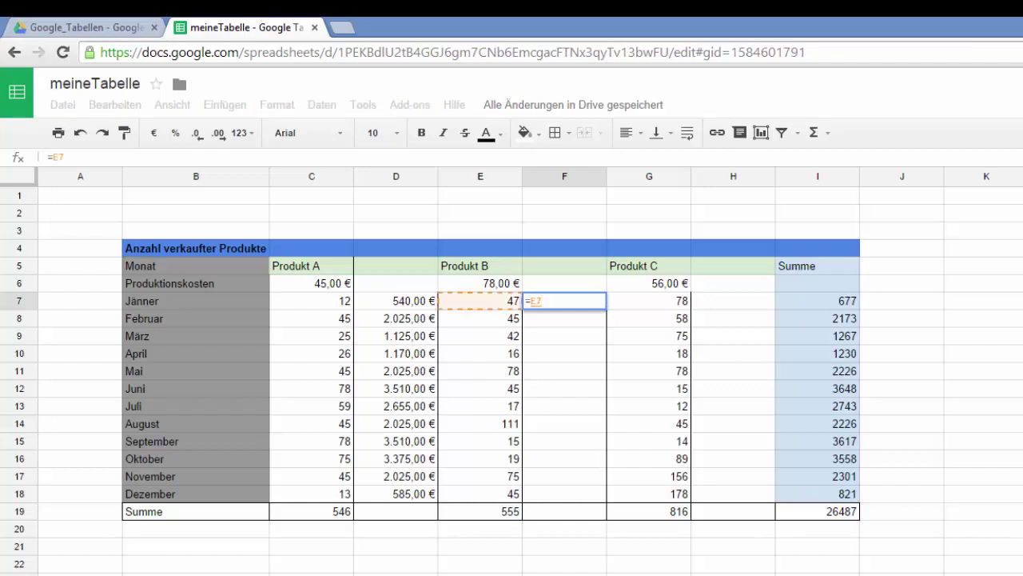
text(*)
key(Left)
key(Up)
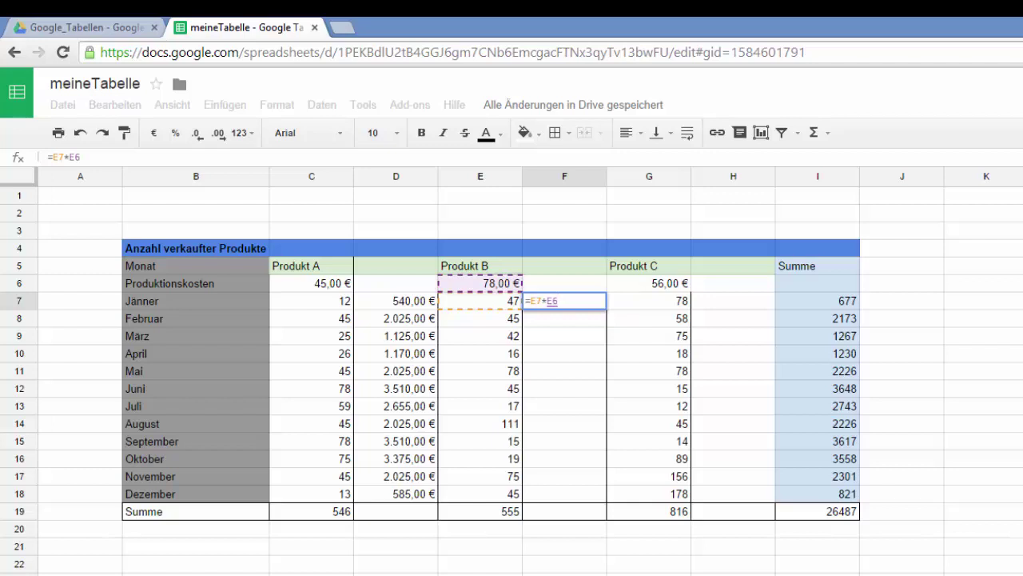
key(F2)
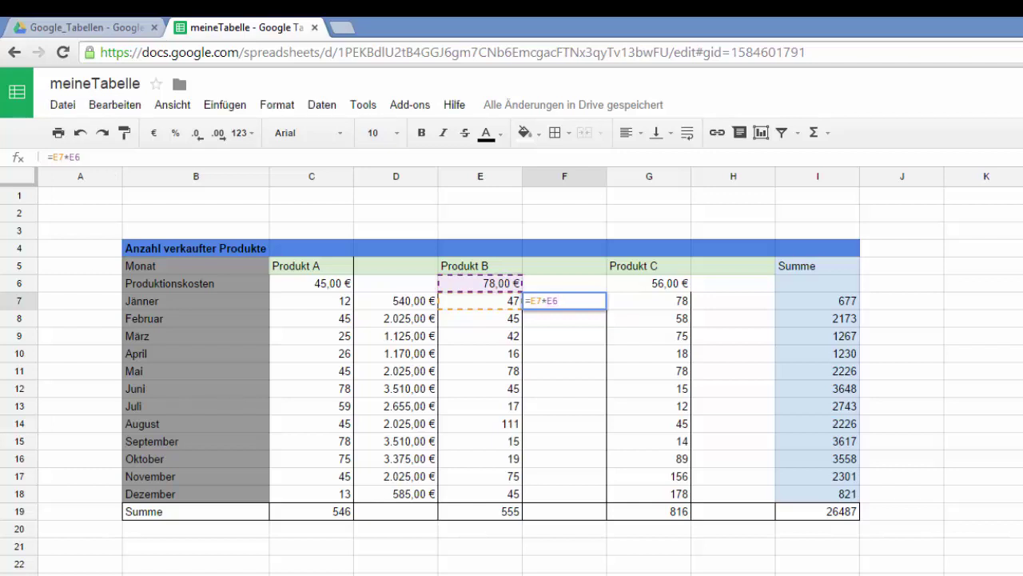
text($E$)
key(Return)
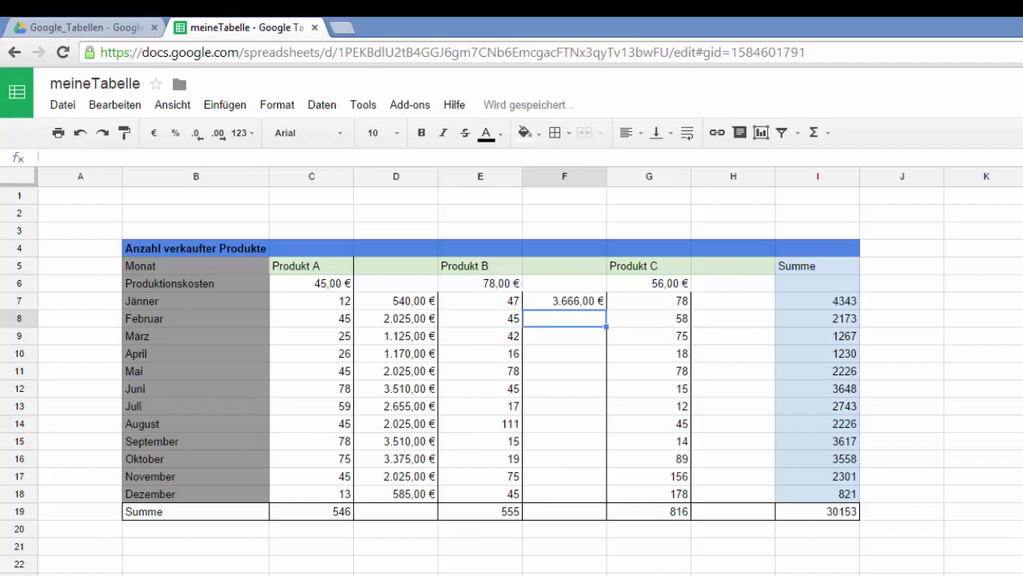
Fill the Produkt B cost formula from F7 down to Dezember in F18 and check a copied formula
click(564, 302)
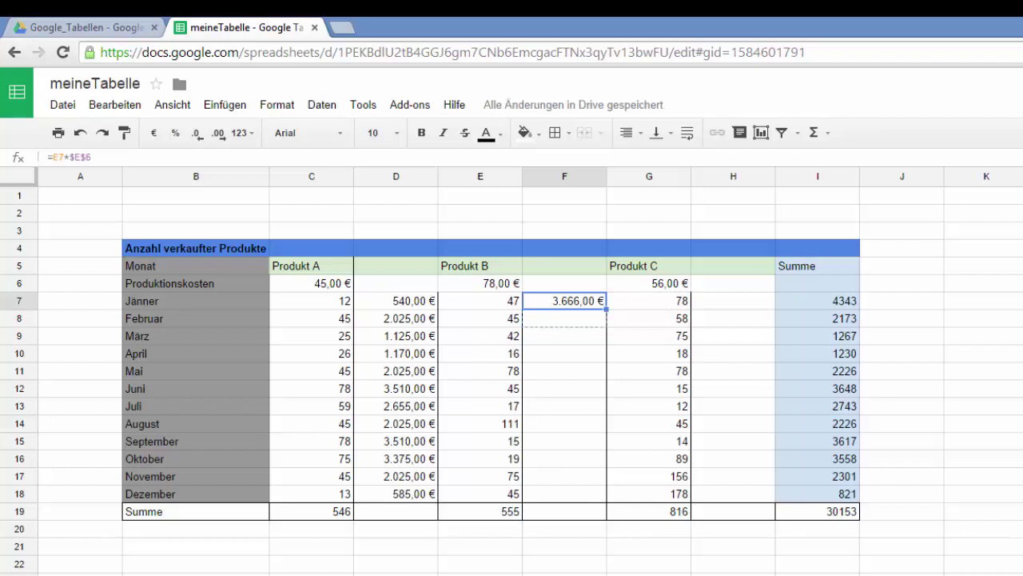
drag(607, 318, 607, 442)
drag(607, 476, 607, 496)
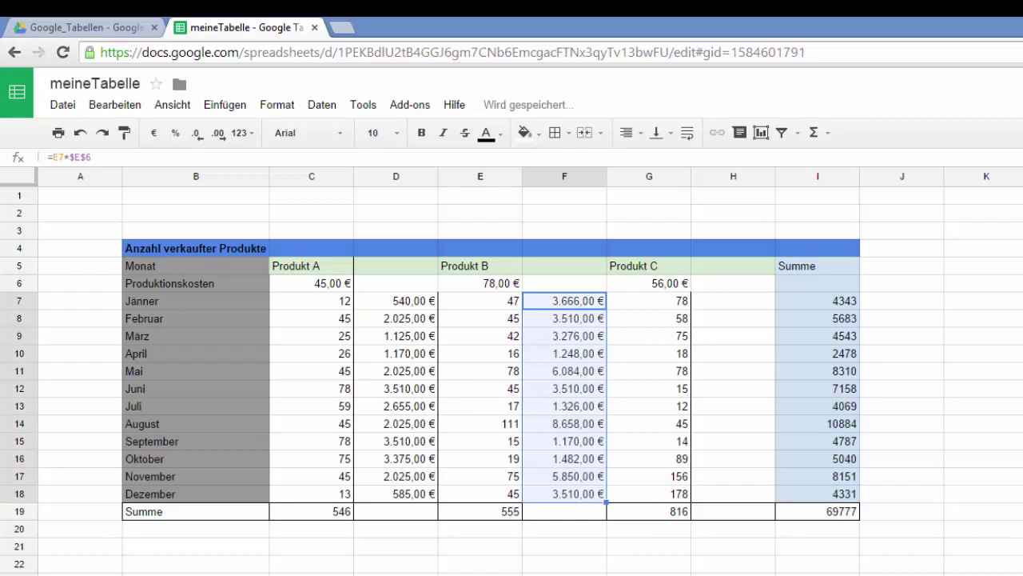
click(564, 476)
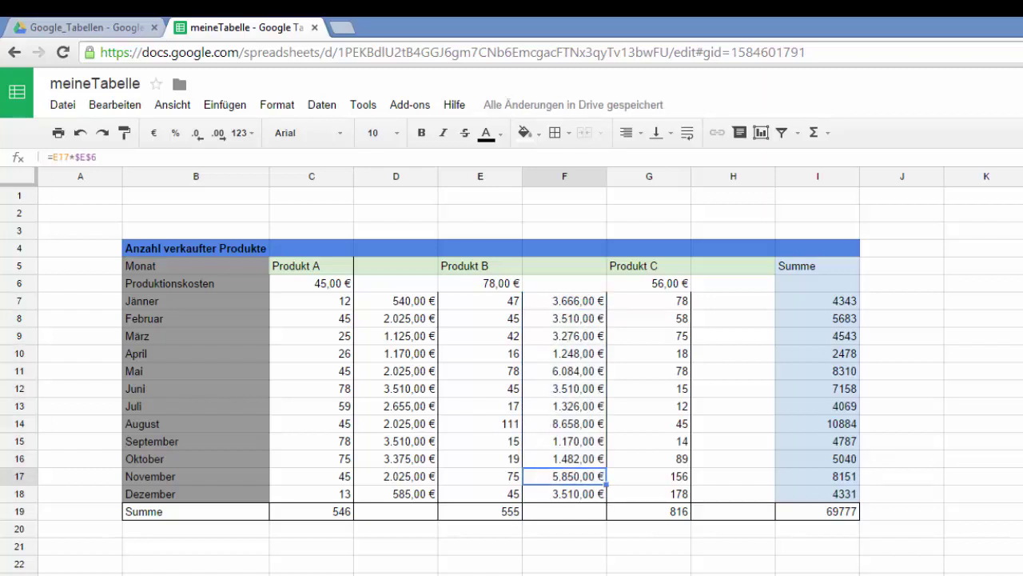
Enter the formula =G7*$G$6 in H7 to calculate Produkt C's production costs for Jänner
click(733, 301)
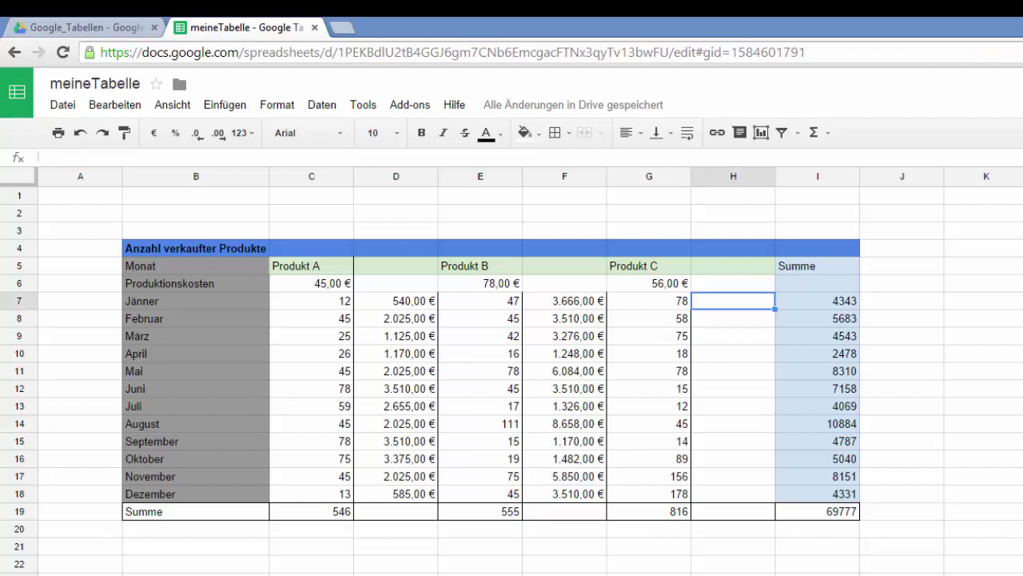
text(=)
click(649, 301)
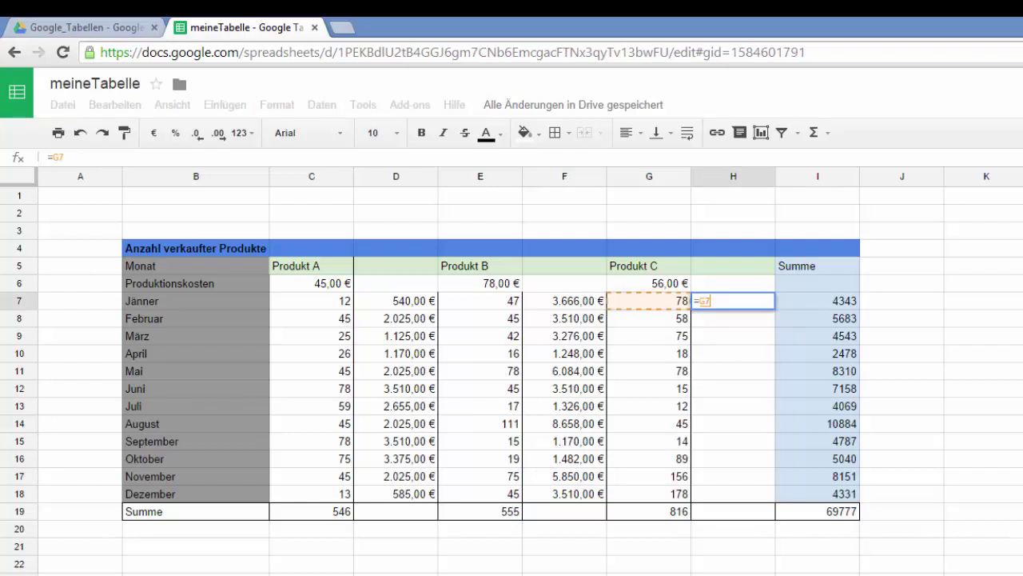
text(*)
key(Up)
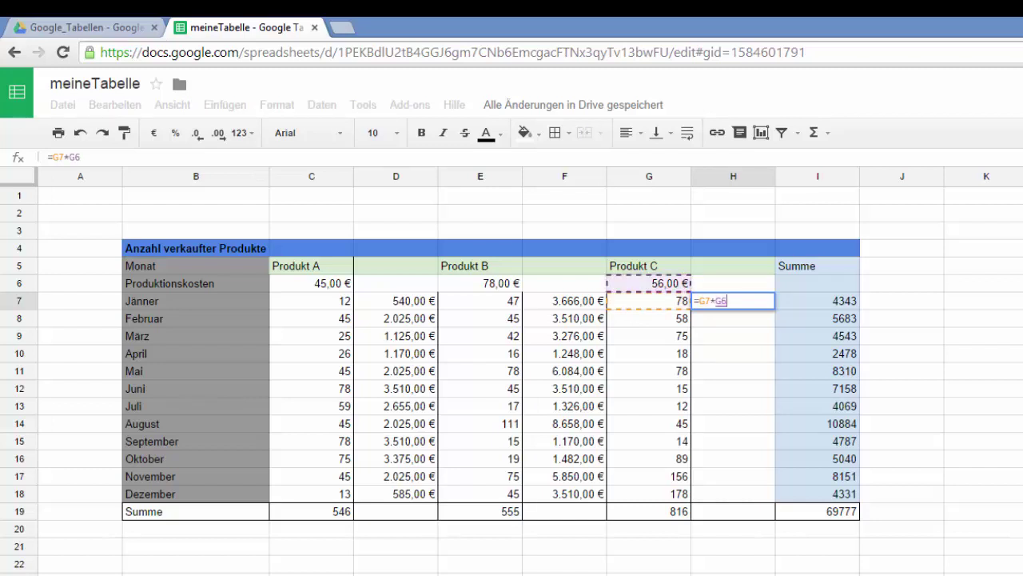
click(81, 157)
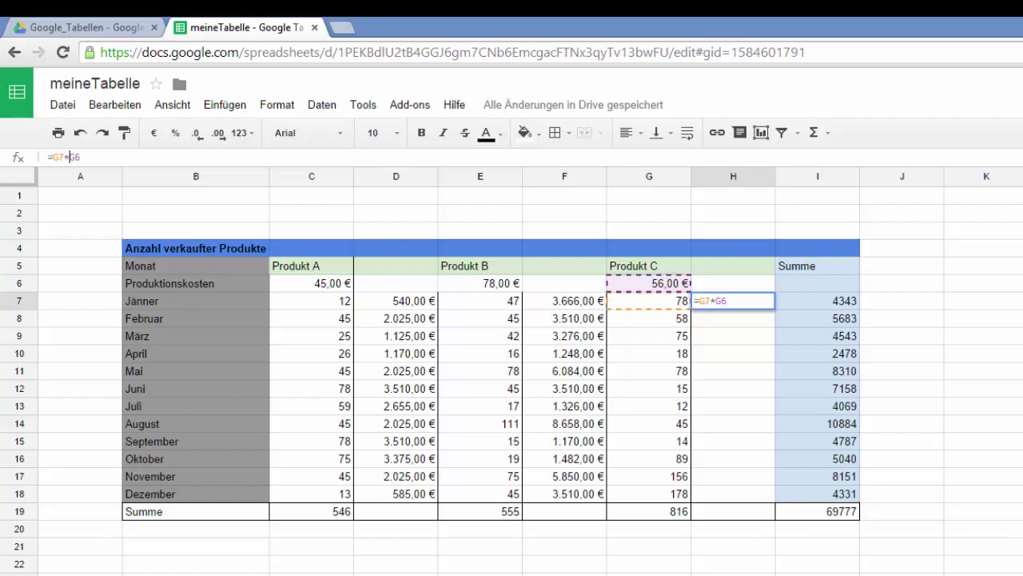
text($G$)
key(Return)
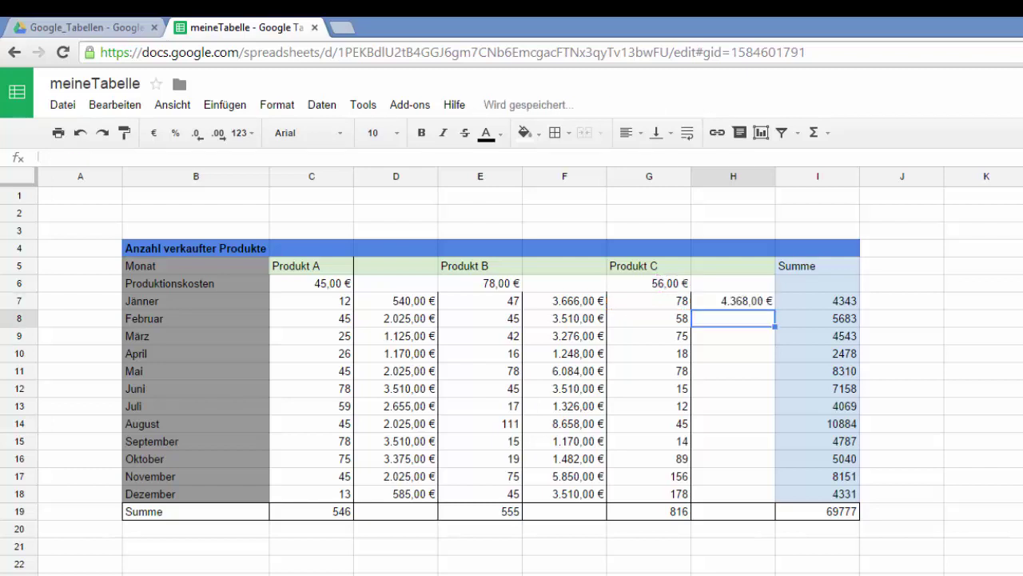
Fill the Produkt C cost formula from H7 down to Dezember in H18 and check the last copied formula
click(733, 301)
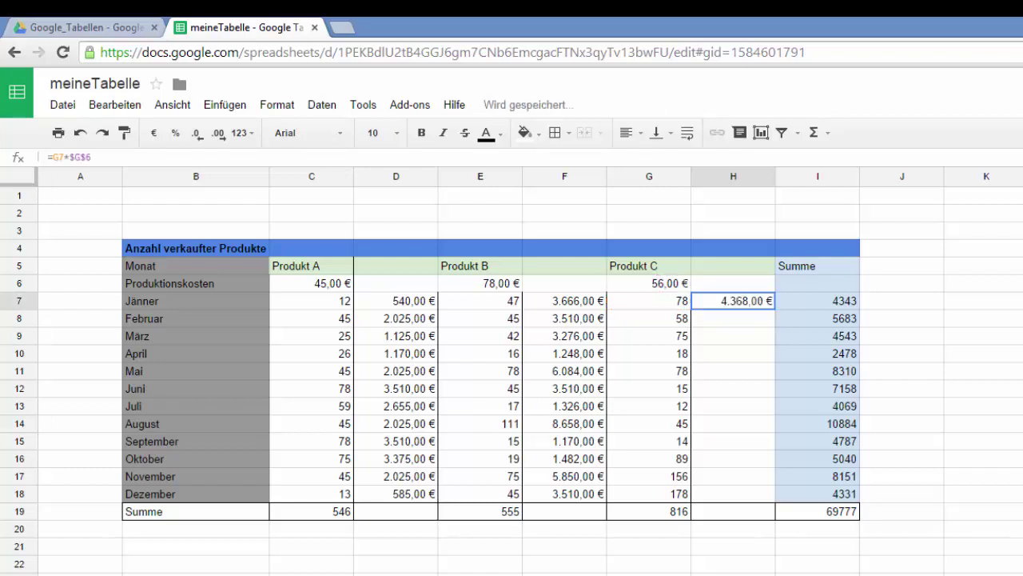
drag(733, 320, 733, 494)
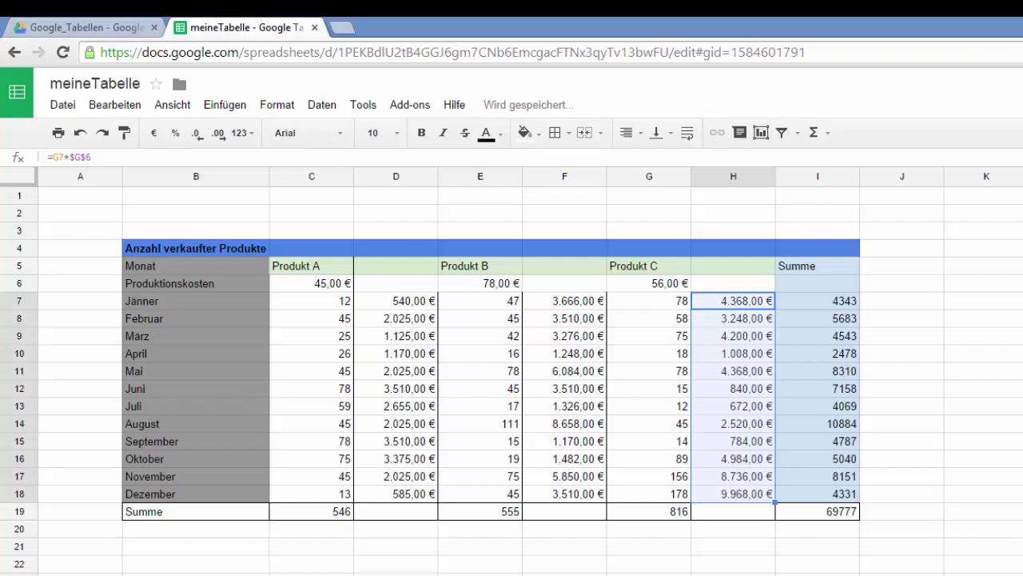
click(733, 494)
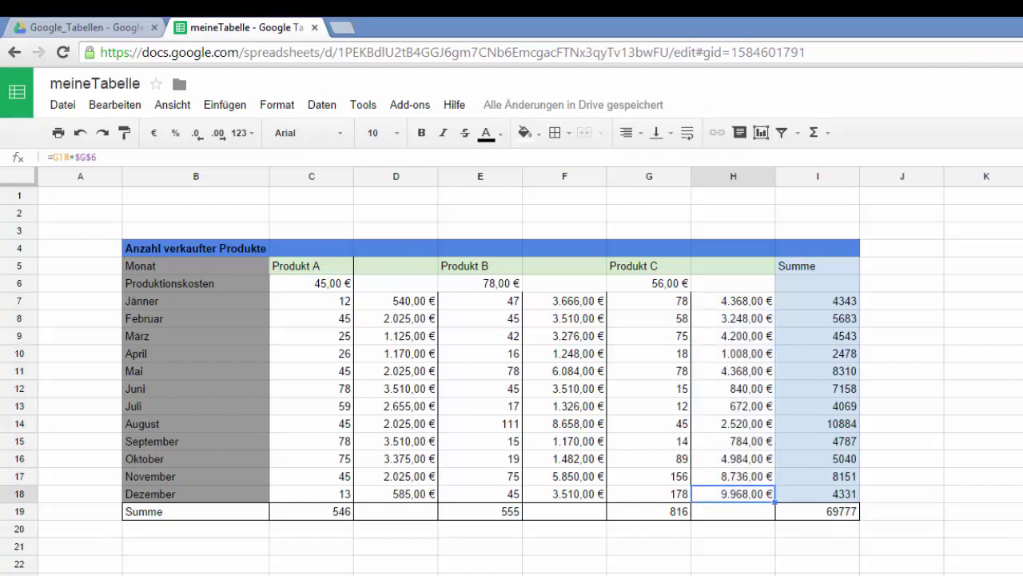
Total Produkt A's production costs in D19 with a SUM formula over D7:D18
click(395, 511)
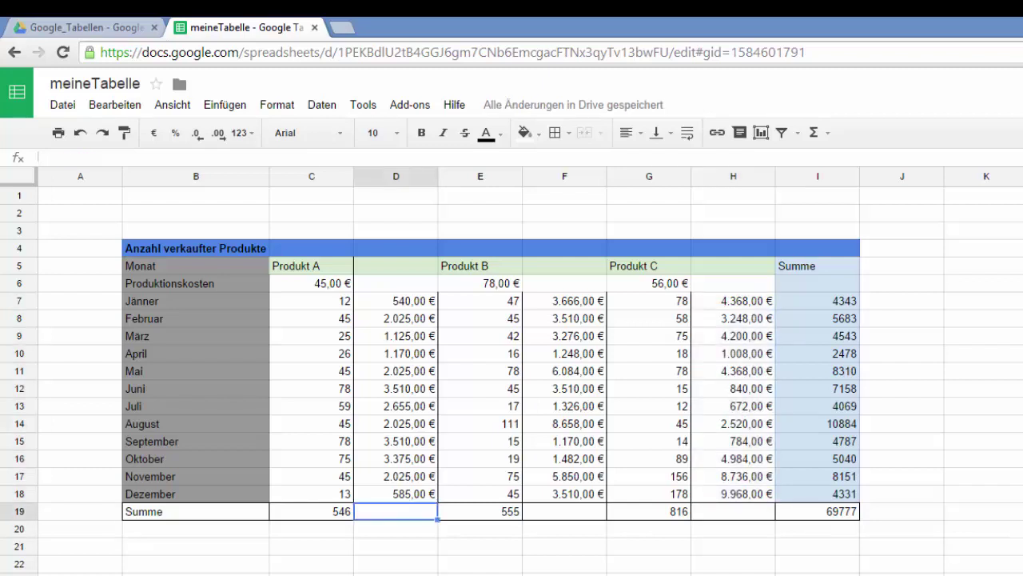
text(=)
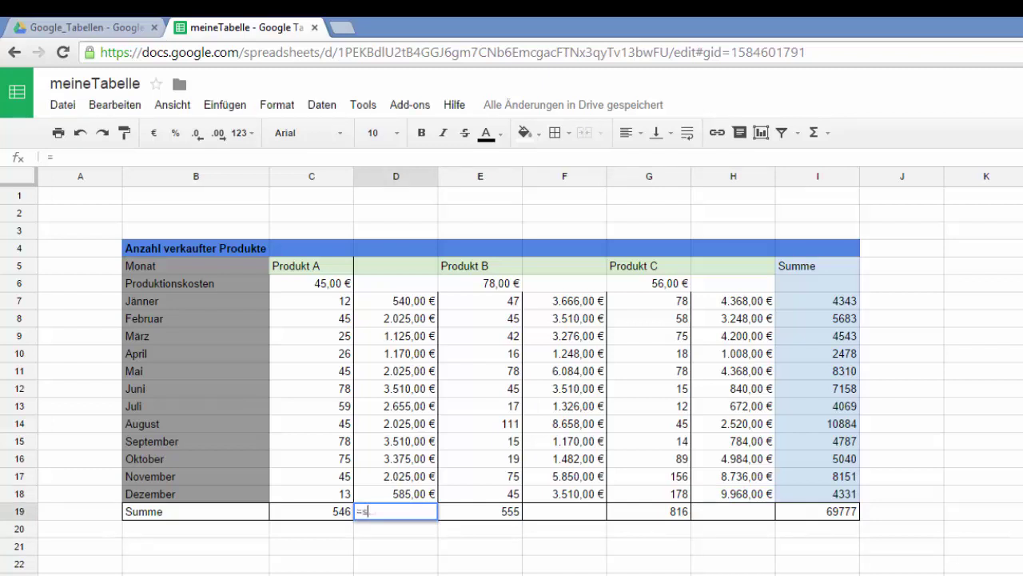
text(sum)
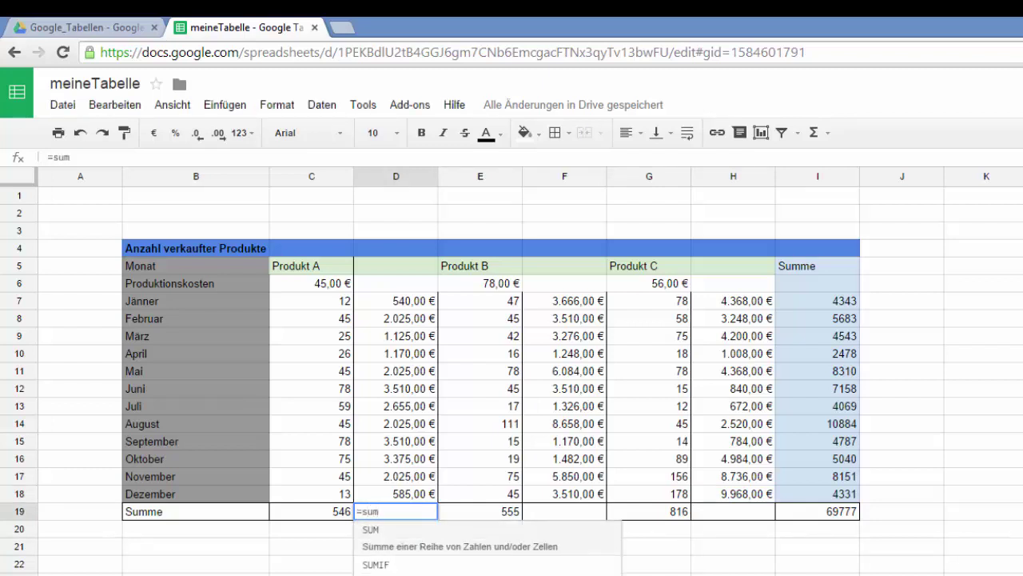
key(Tab)
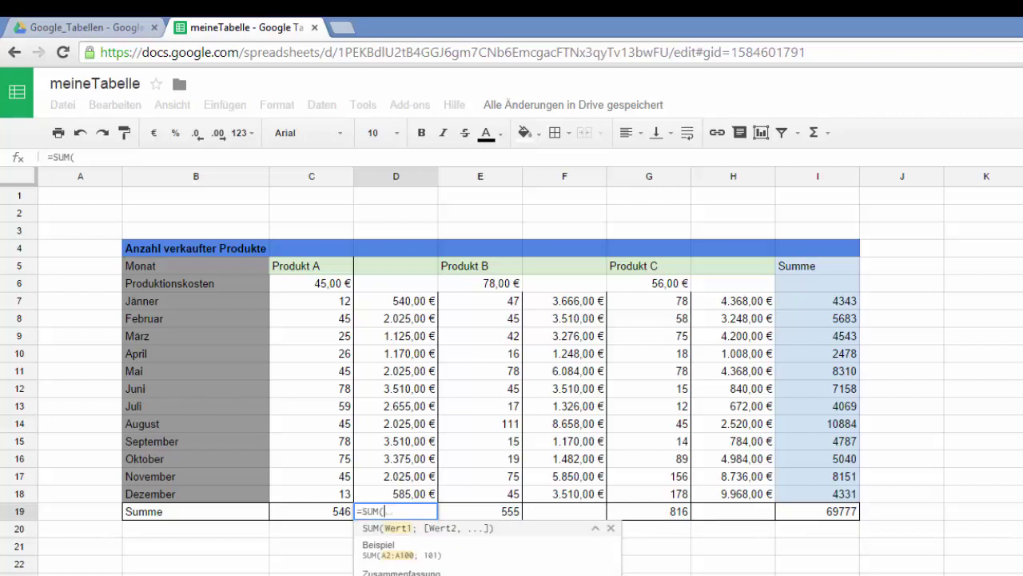
drag(396, 300, 396, 494)
key(Return)
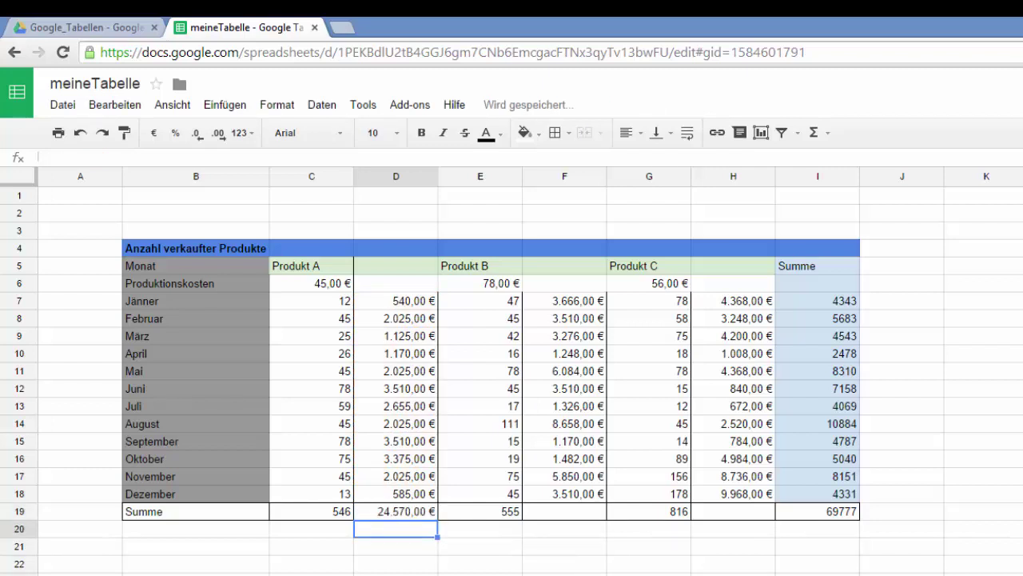
Total Produkt B's production costs in F19 with a SUM formula over F7:F18
click(564, 511)
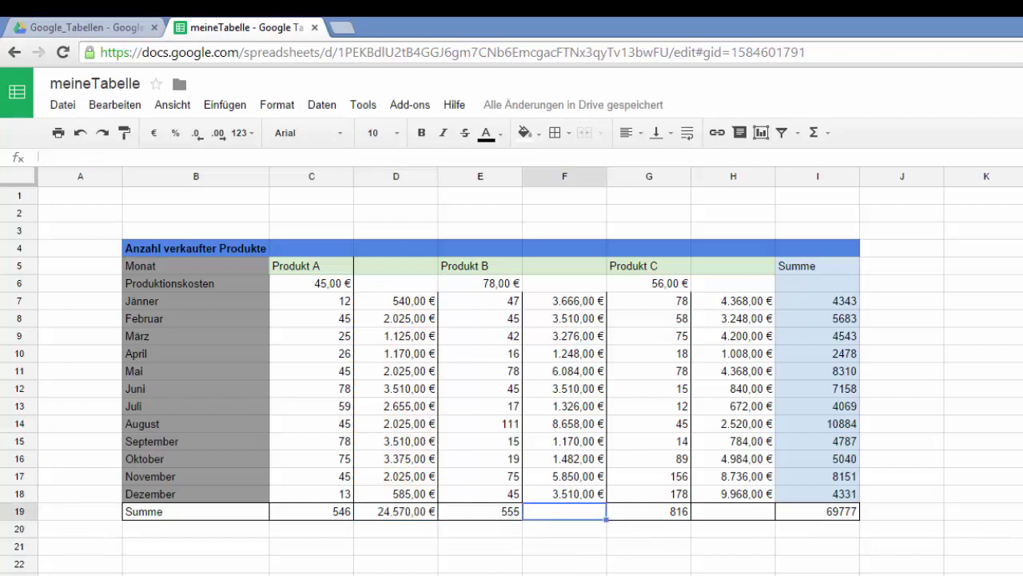
text(=)
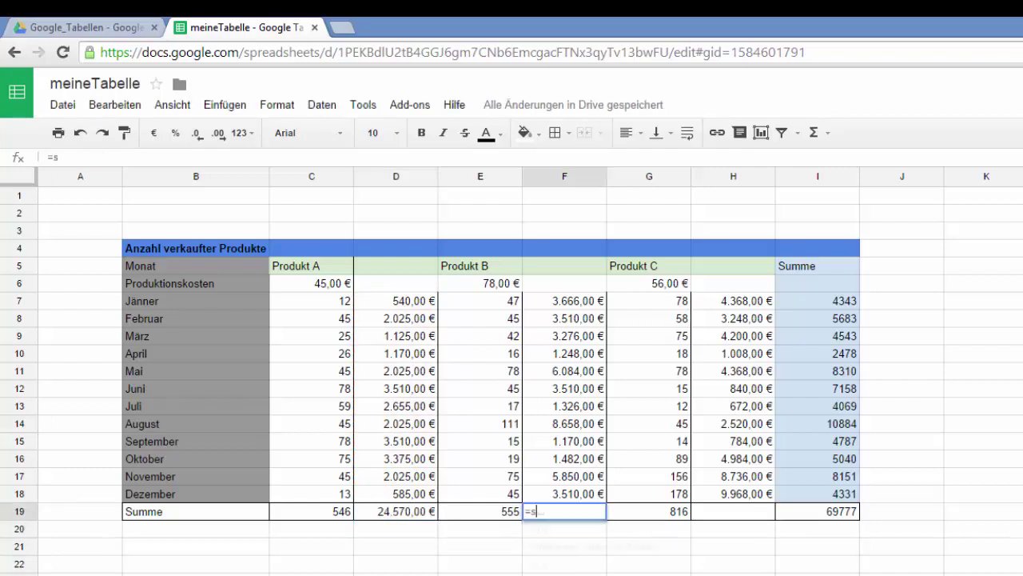
text(sum)
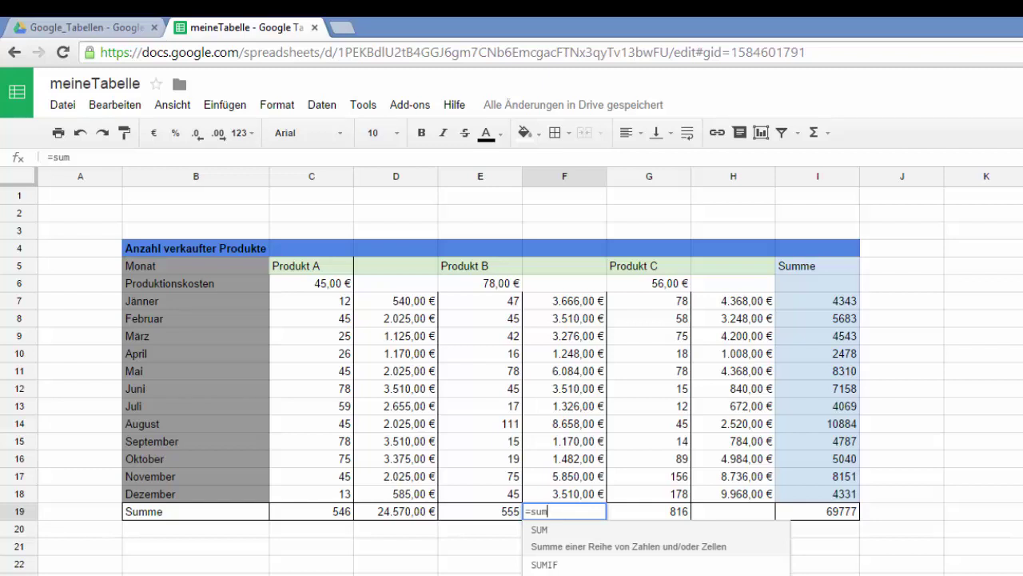
key(Tab)
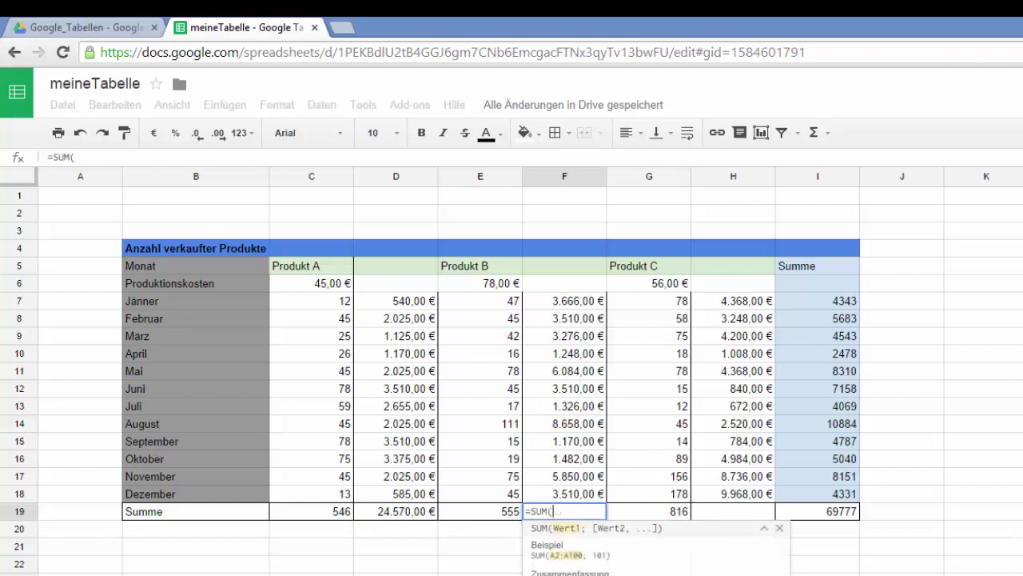
drag(564, 301, 564, 493)
key(Return)
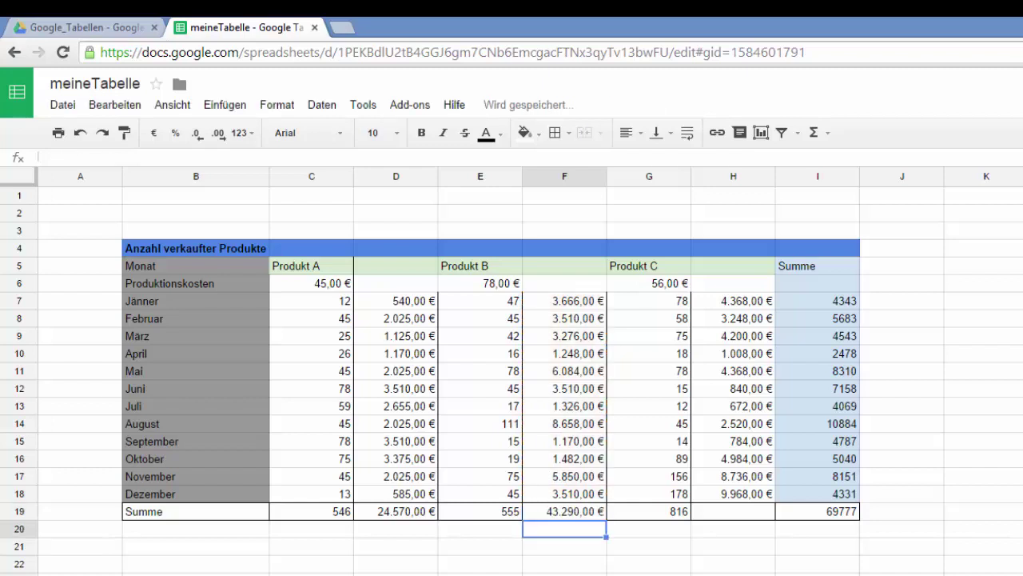
Try to total Produkt C's production costs in H19 with a SUM formula over H7:H18
click(733, 511)
text(=)
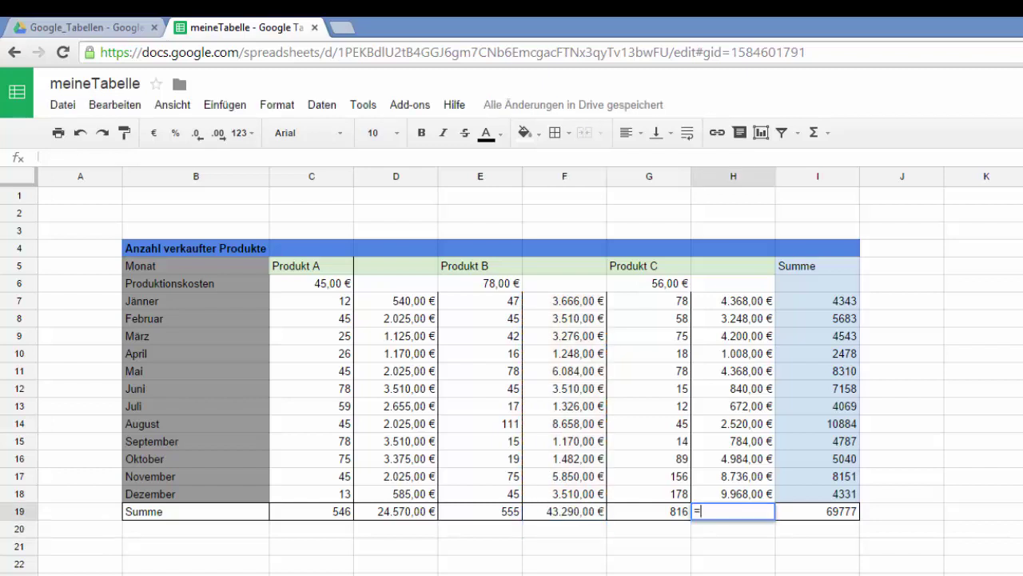
text(sum)
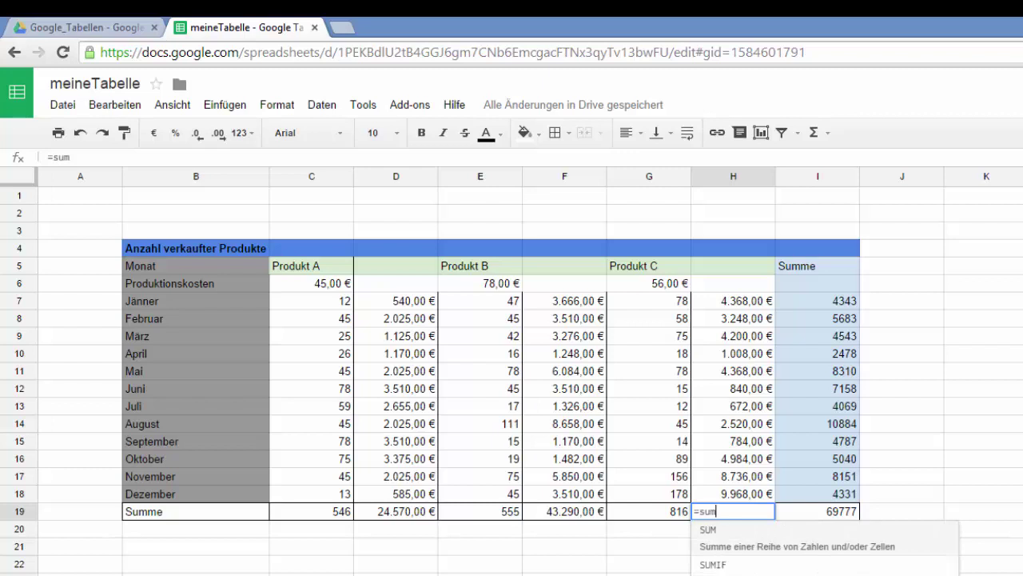
key(Escape)
click(733, 301)
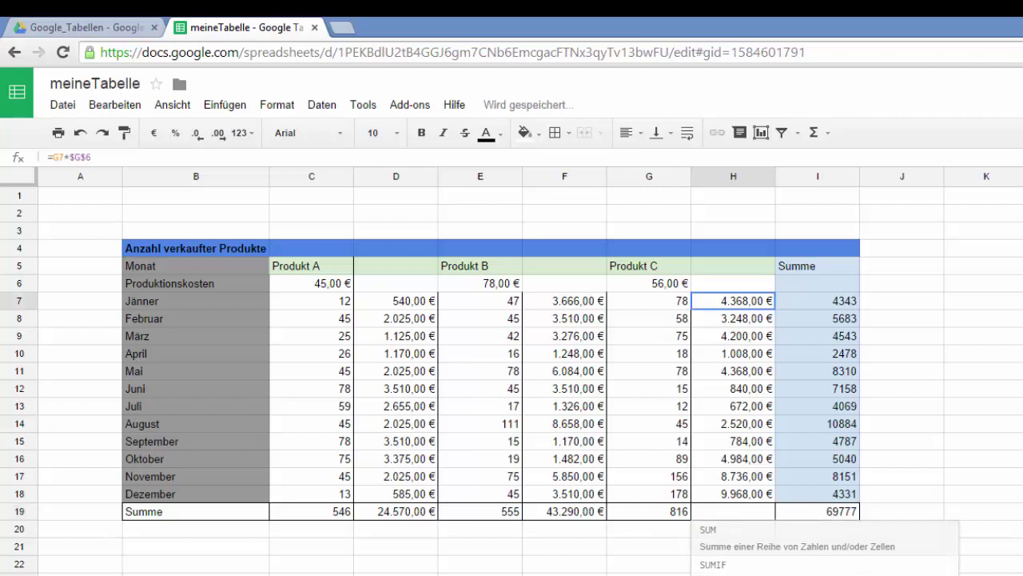
drag(733, 301, 733, 494)
key(Return)
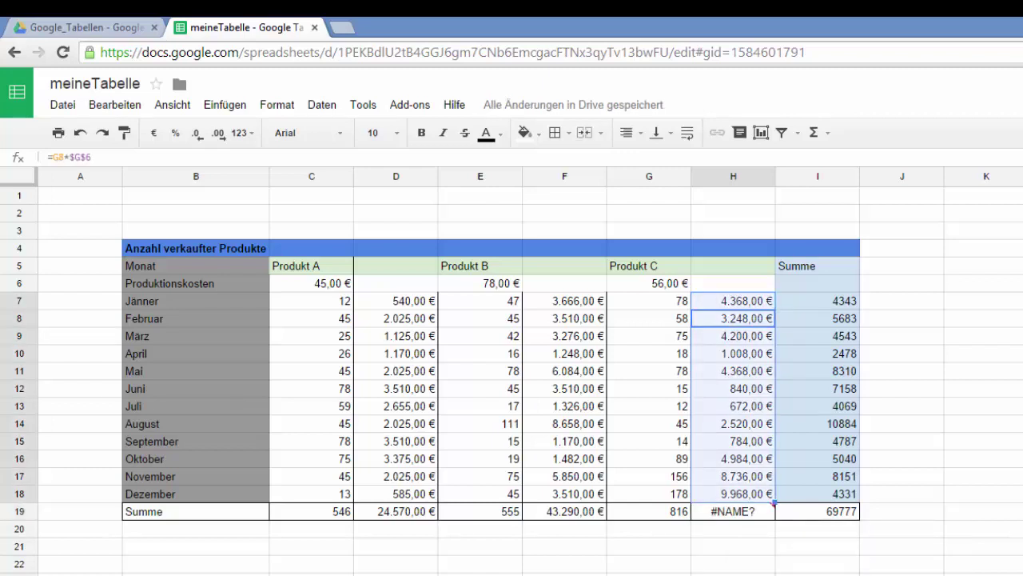
Correct the incomplete formula in H19 so that SUM adds up Produkt C's costs in H7:H18
click(733, 511)
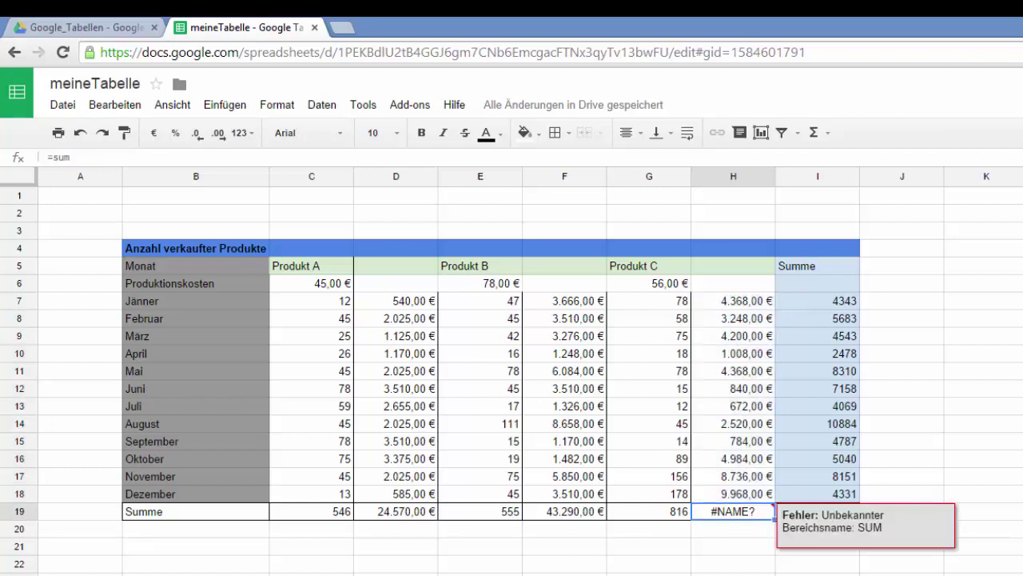
double_click(733, 512)
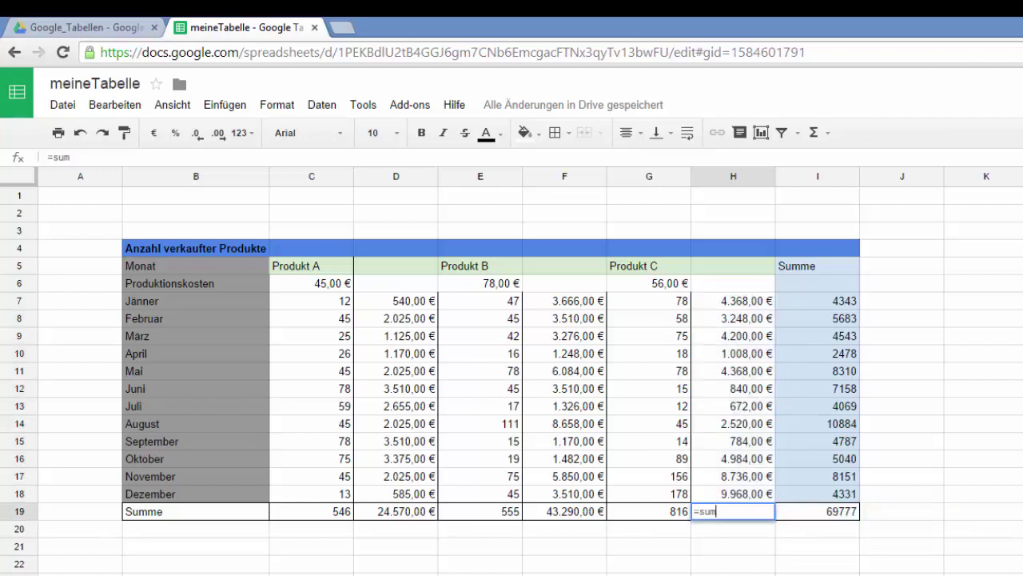
key(BackSpace)
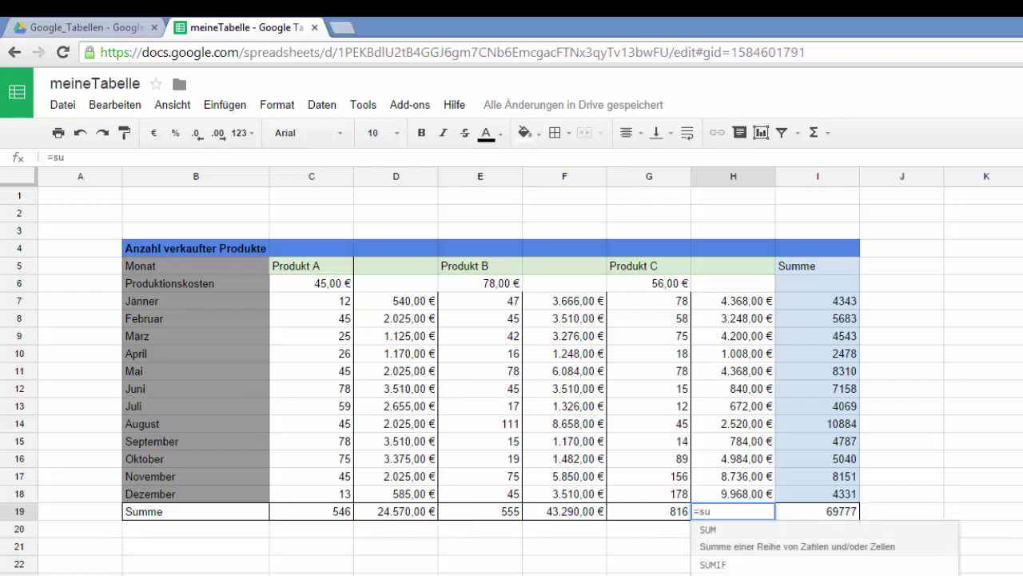
key(Tab)
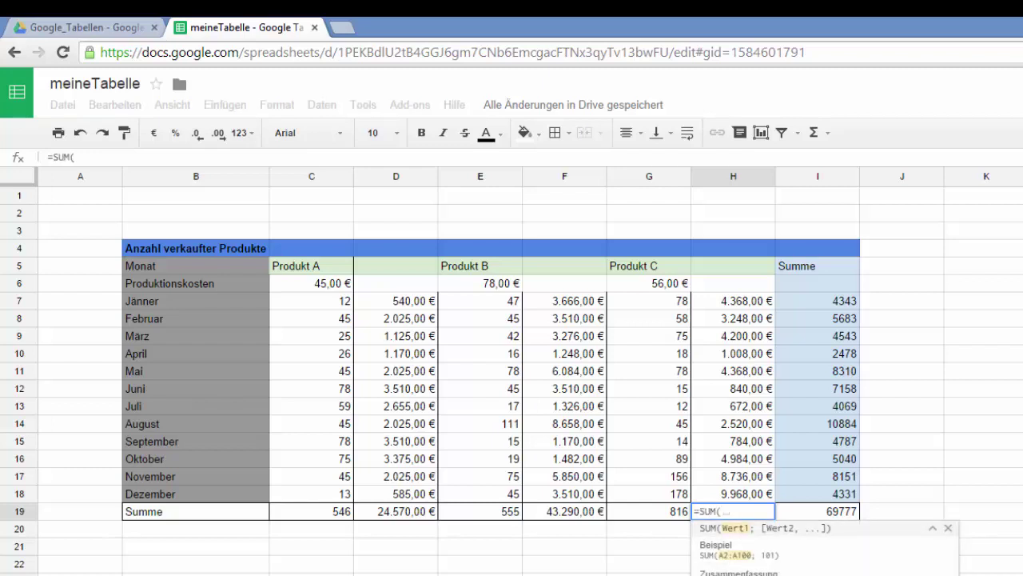
drag(733, 301, 733, 494)
key(Return)
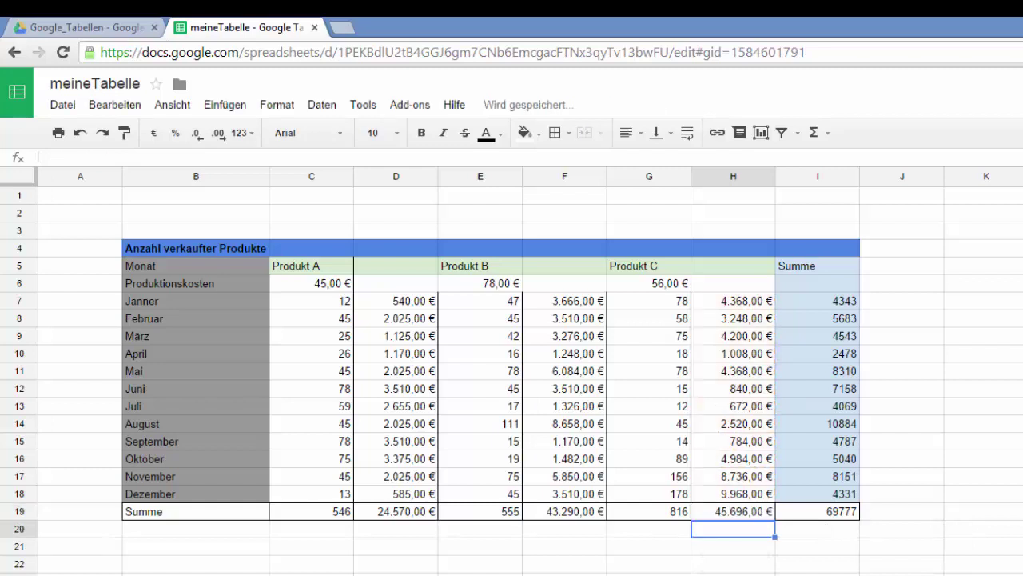
Check the formula behind the overall total in I19
click(733, 571)
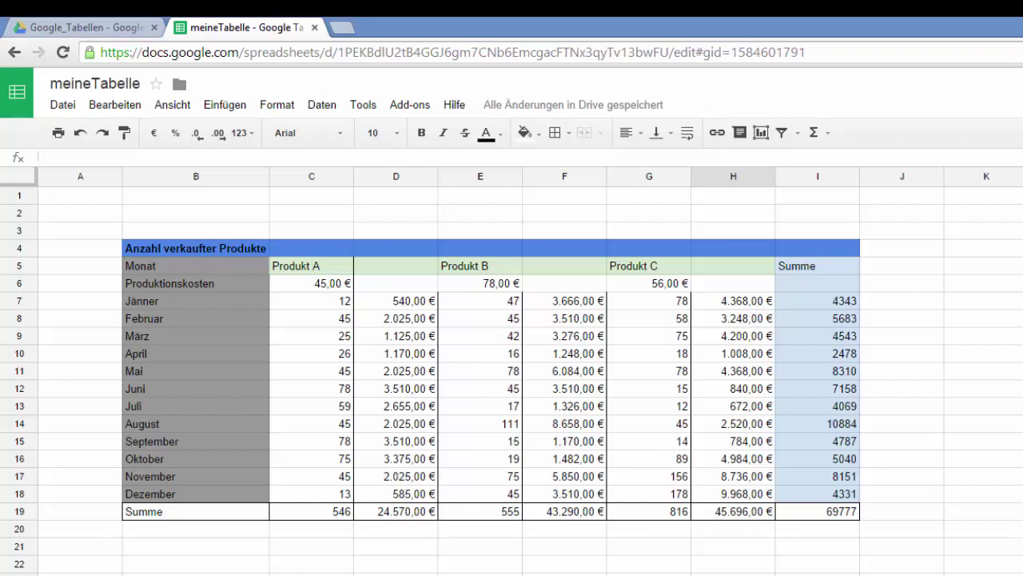
click(818, 512)
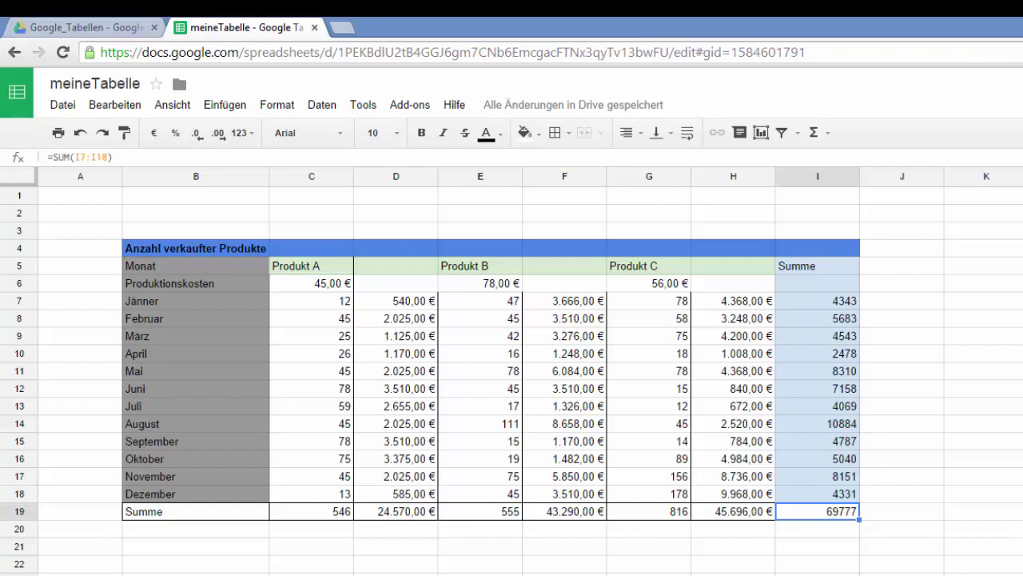
Hide row 6 with the Produktionskosten unit costs and deselect the row
click(80, 284)
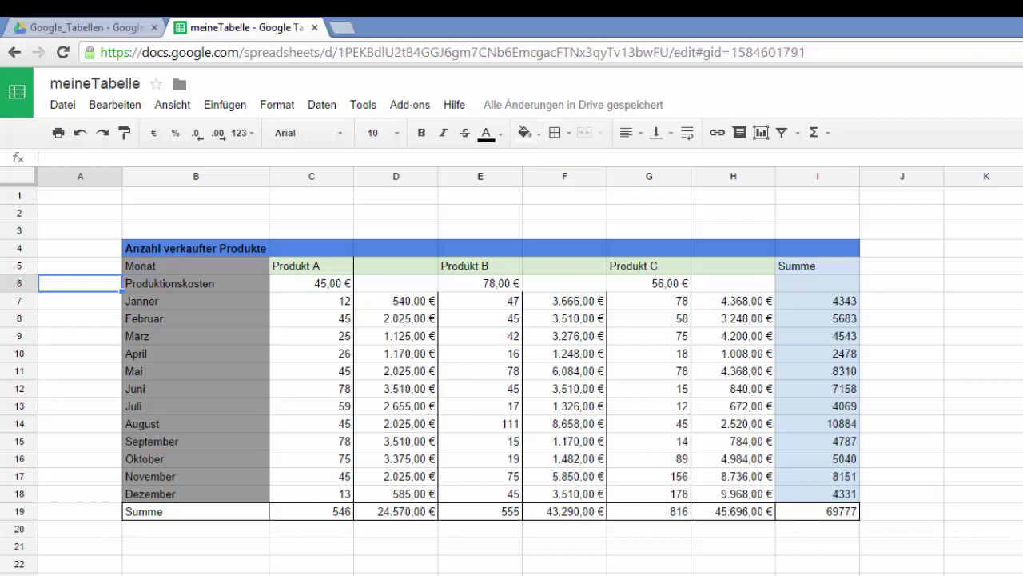
click(19, 283)
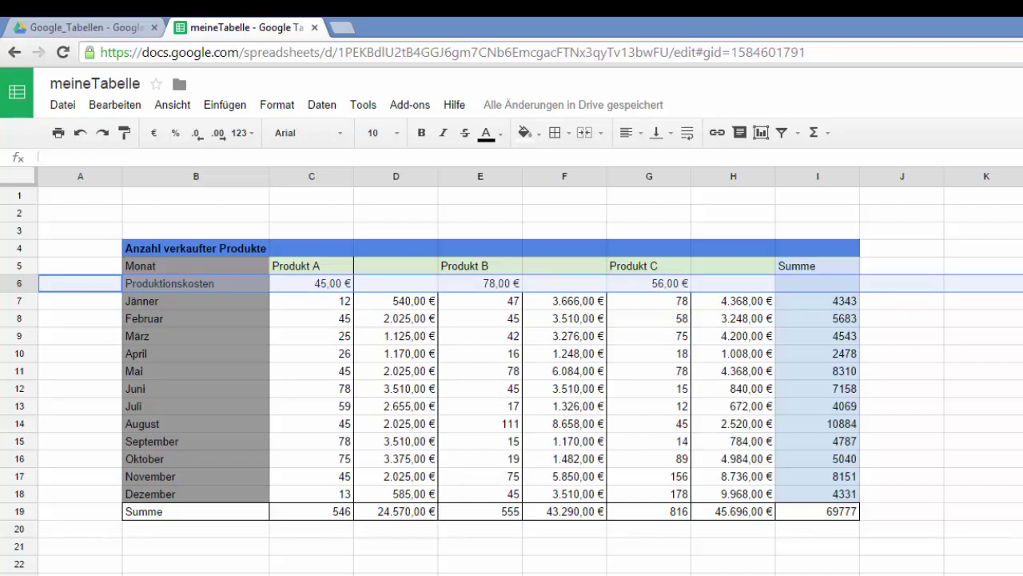
right_click(56, 285)
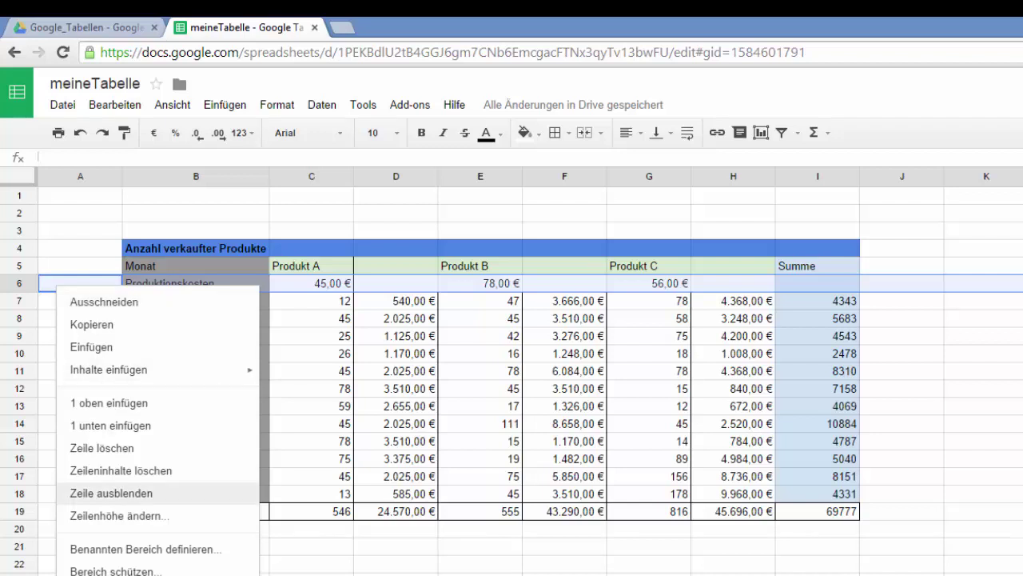
click(111, 493)
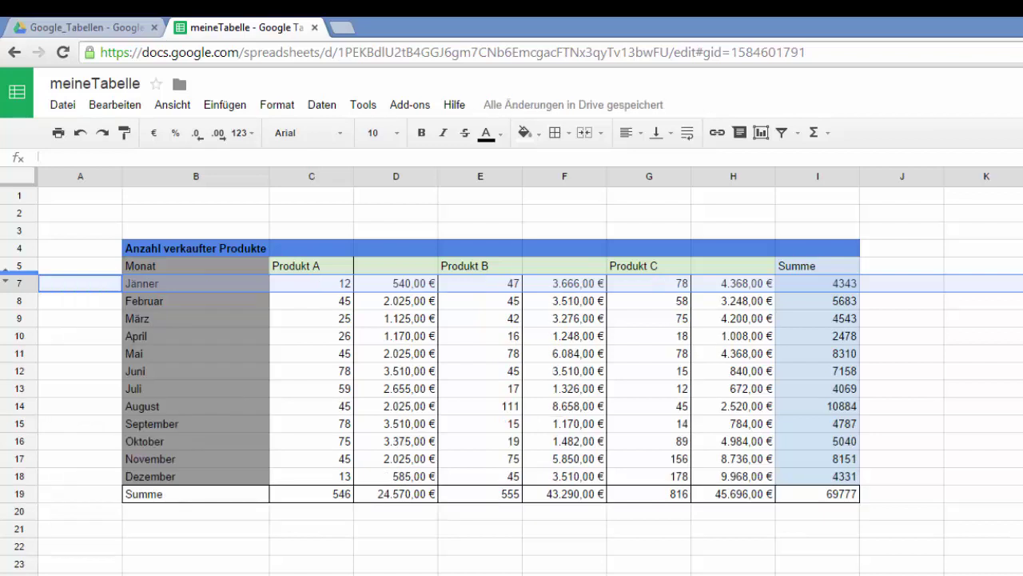
click(80, 318)
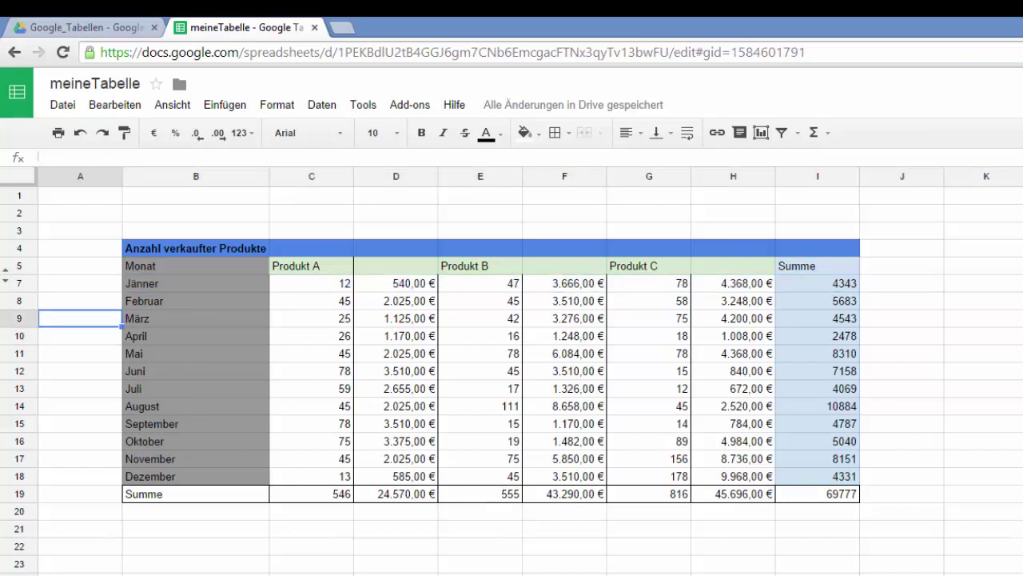
Hide columns D, F and H with the production costs of Produkt A, Produkt B and Produkt C, and clear the column selection
click(395, 176)
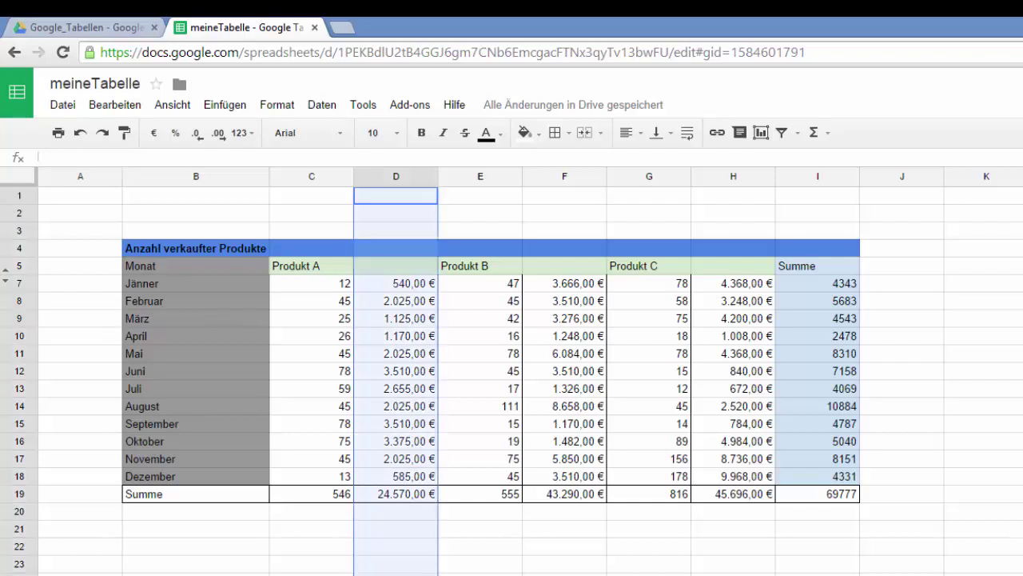
right_click(400, 179)
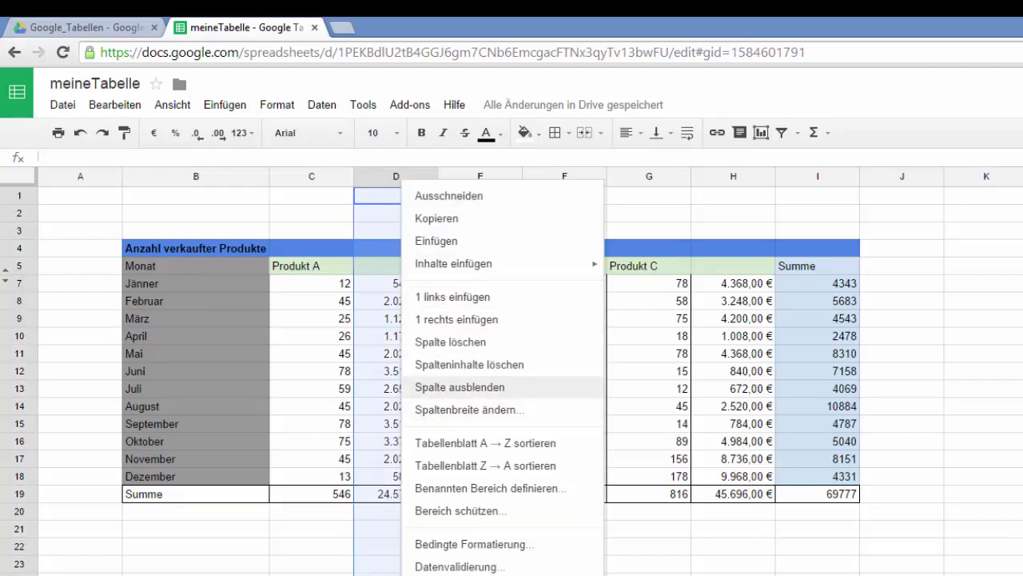
click(460, 386)
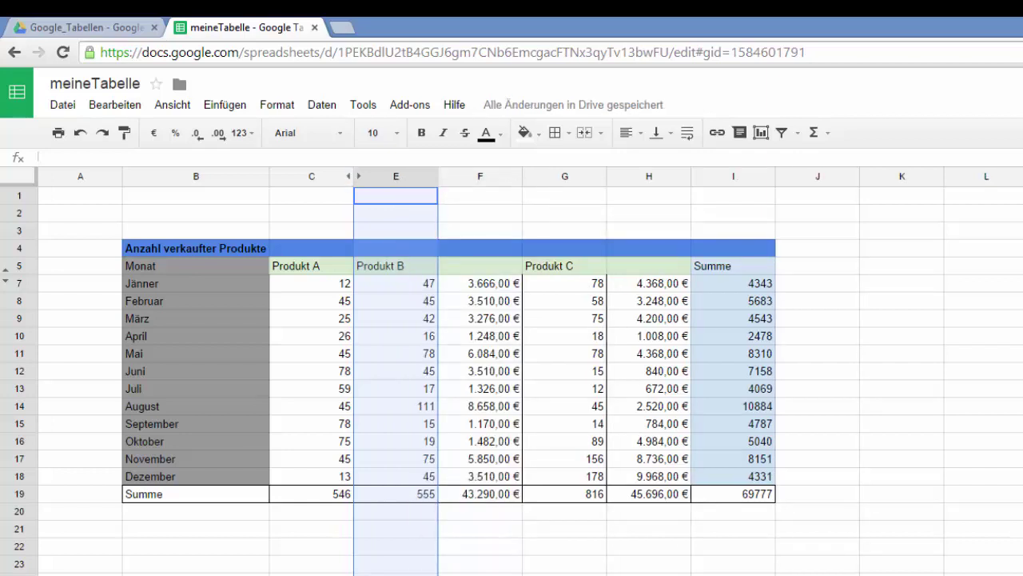
click(480, 177)
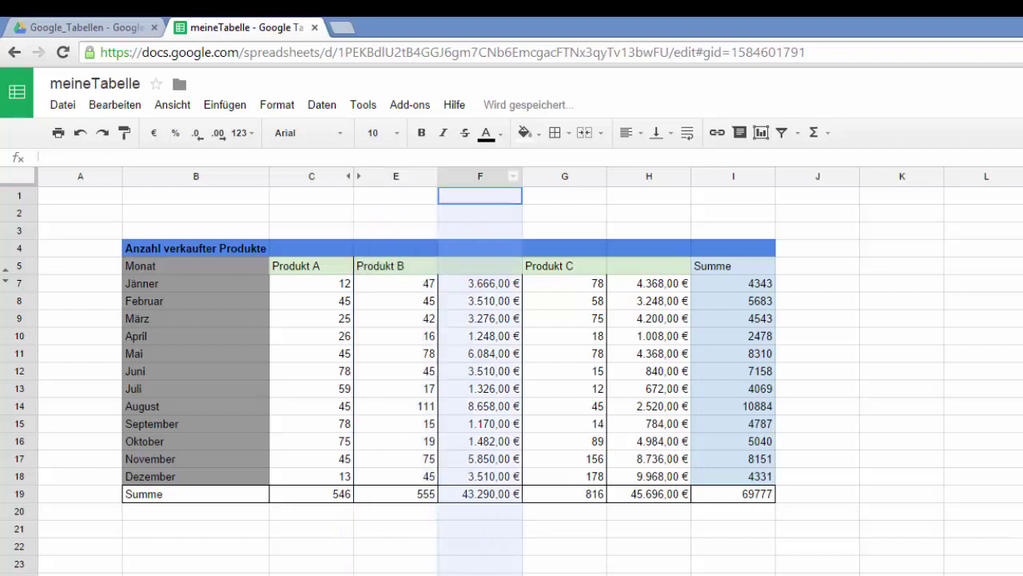
right_click(485, 178)
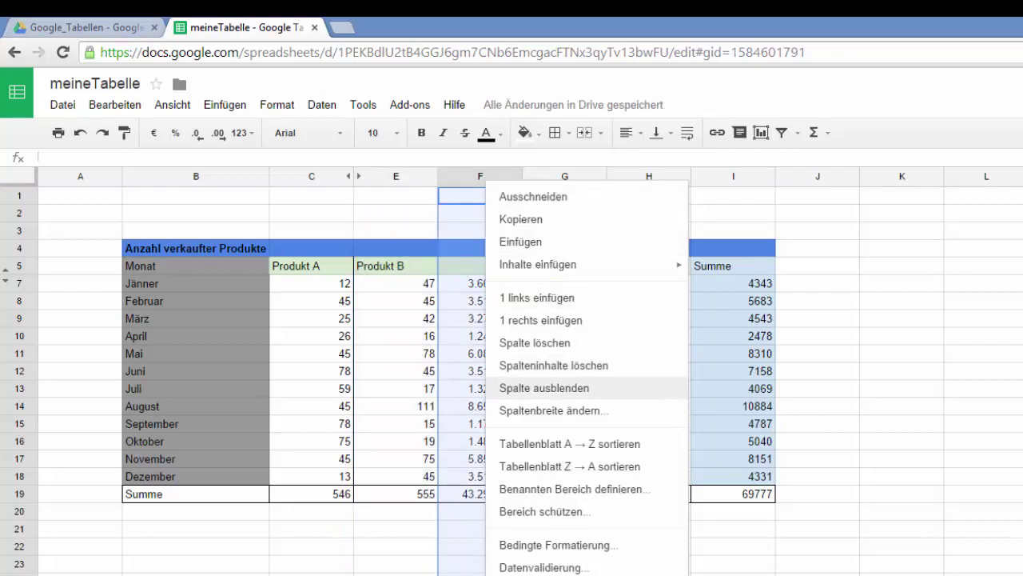
click(543, 388)
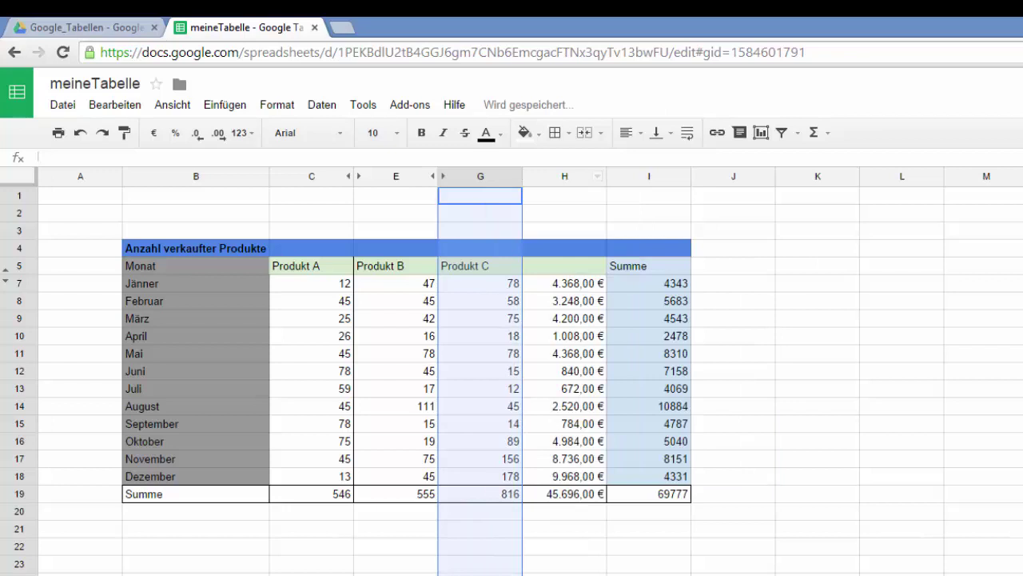
click(565, 176)
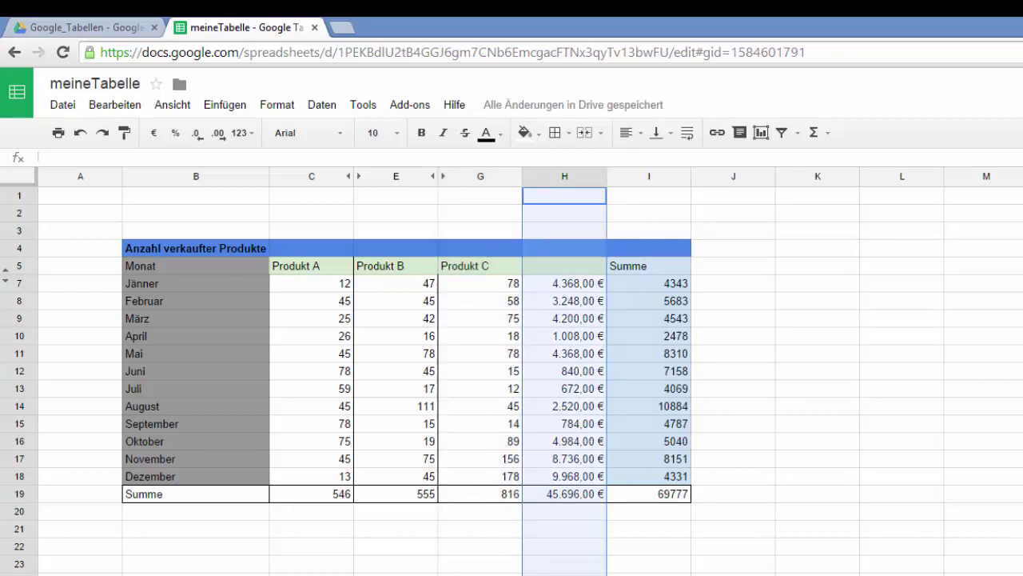
right_click(576, 175)
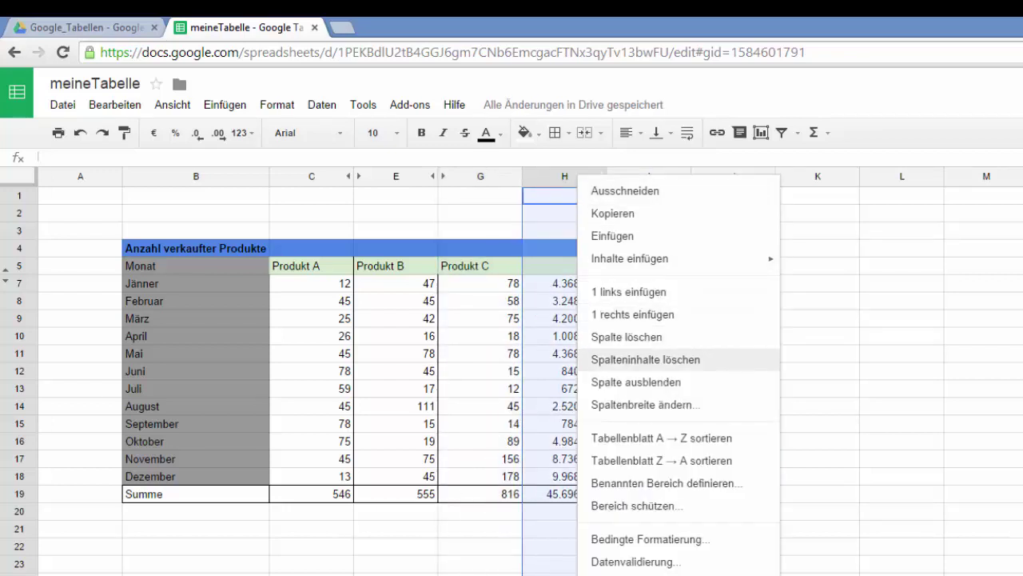
click(635, 382)
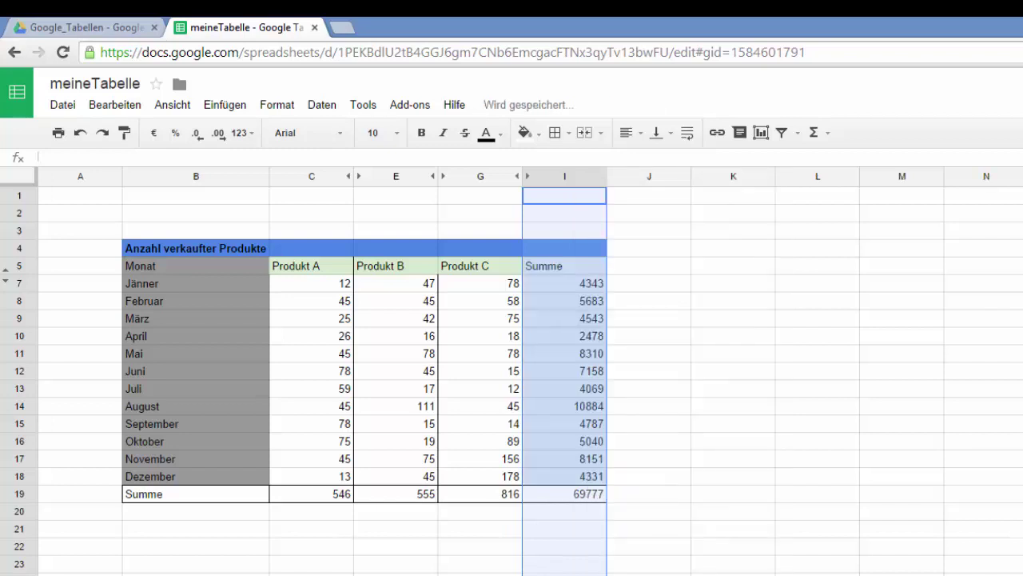
click(395, 574)
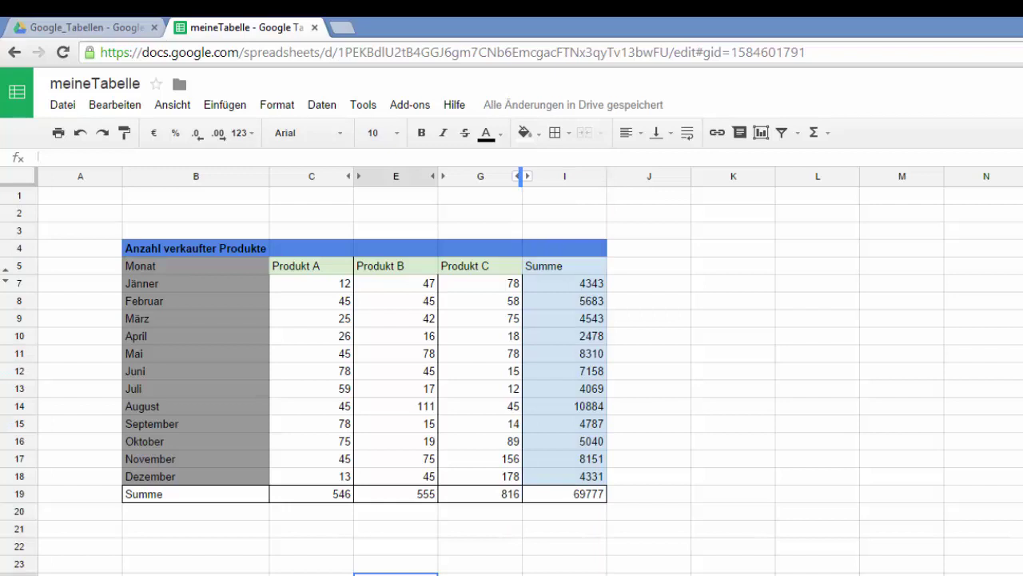
Unhide column H with Produkt C's costs and hide it again, leaving the column deselected
click(521, 176)
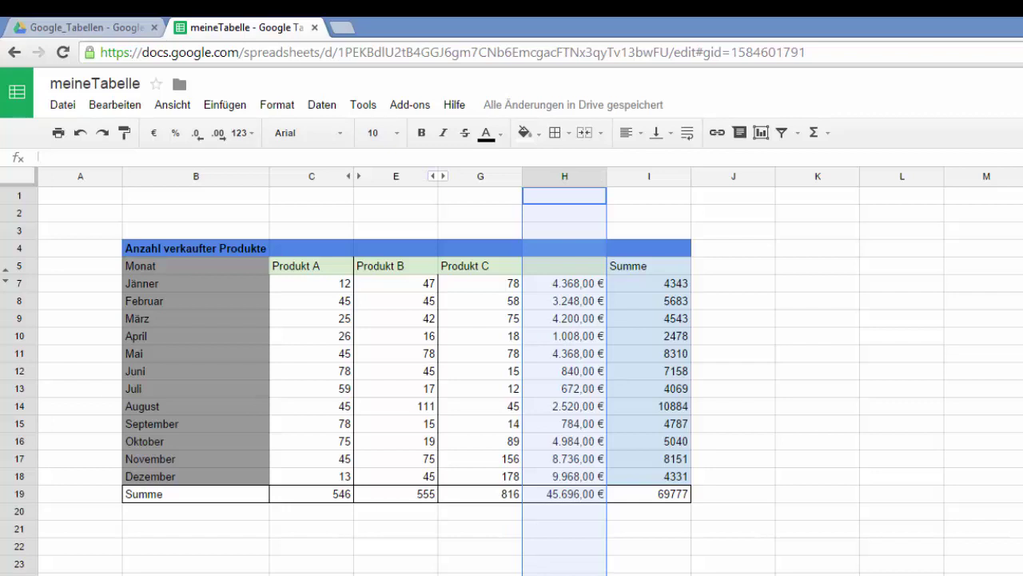
right_click(548, 176)
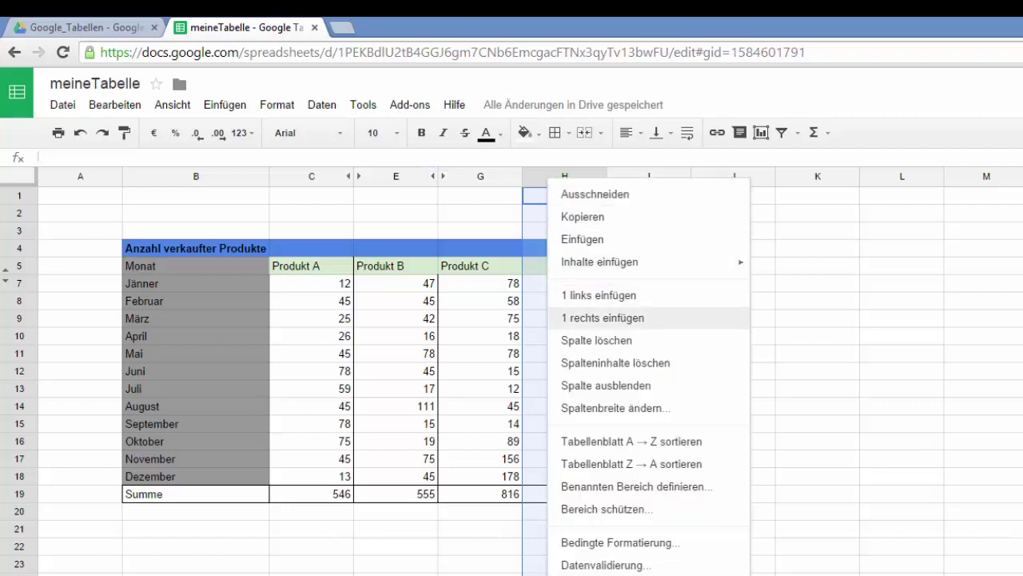
click(606, 386)
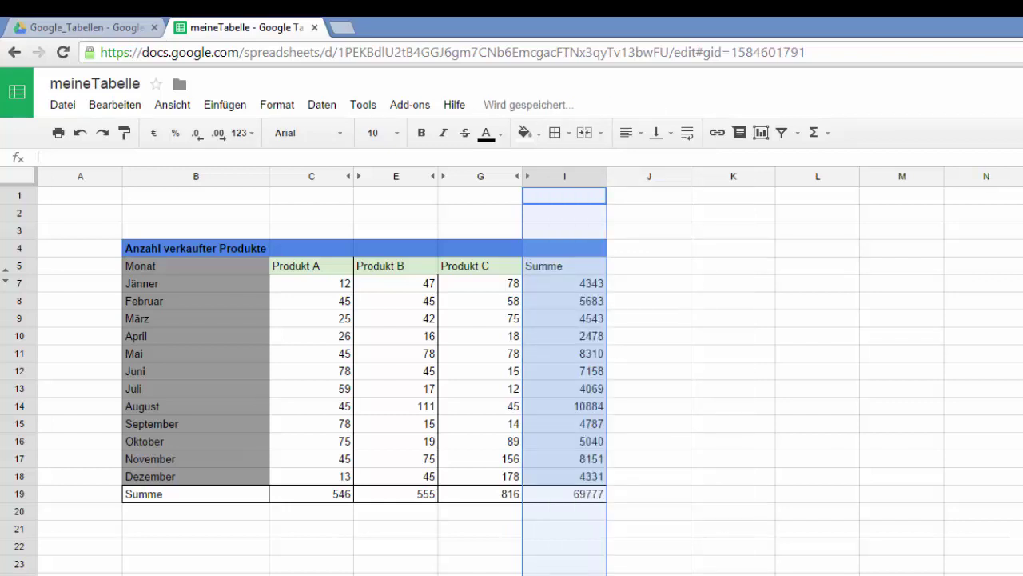
click(80, 231)
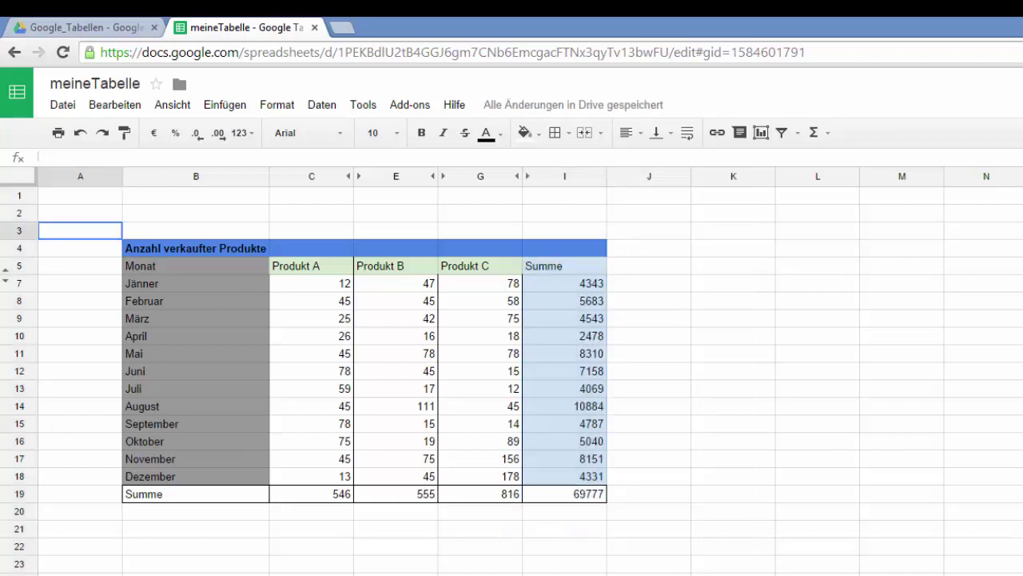
mouse_move(80, 231)
mouse_down()
mouse_move(480, 353)
mouse_move(479, 406)
mouse_move(564, 441)
mouse_move(565, 494)
mouse_up()
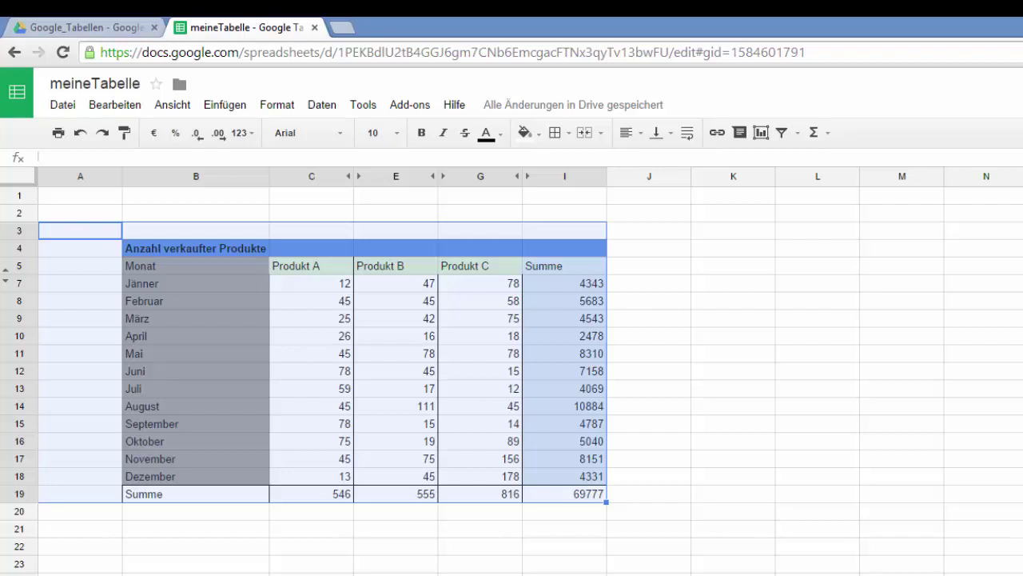
click(480, 528)
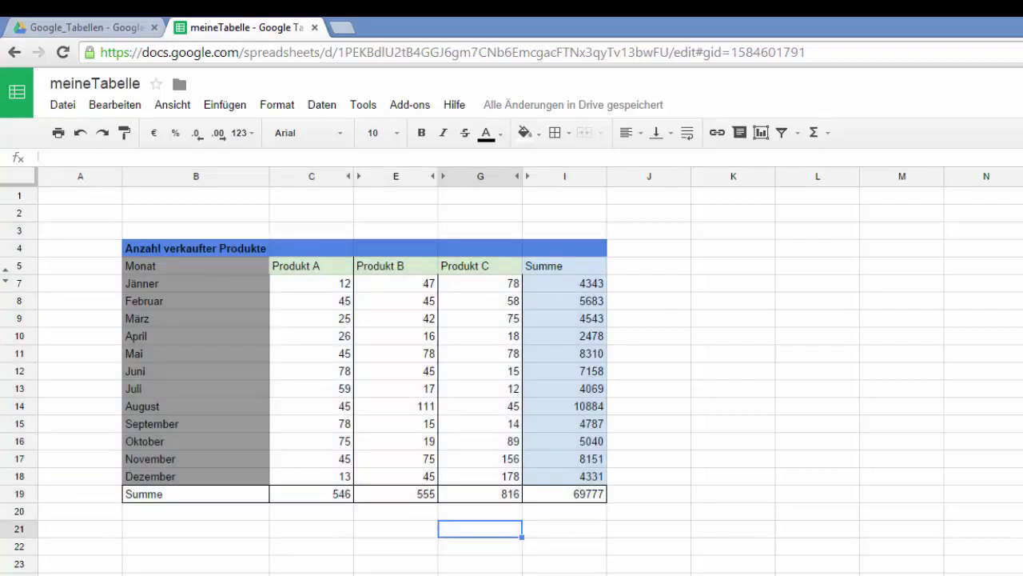